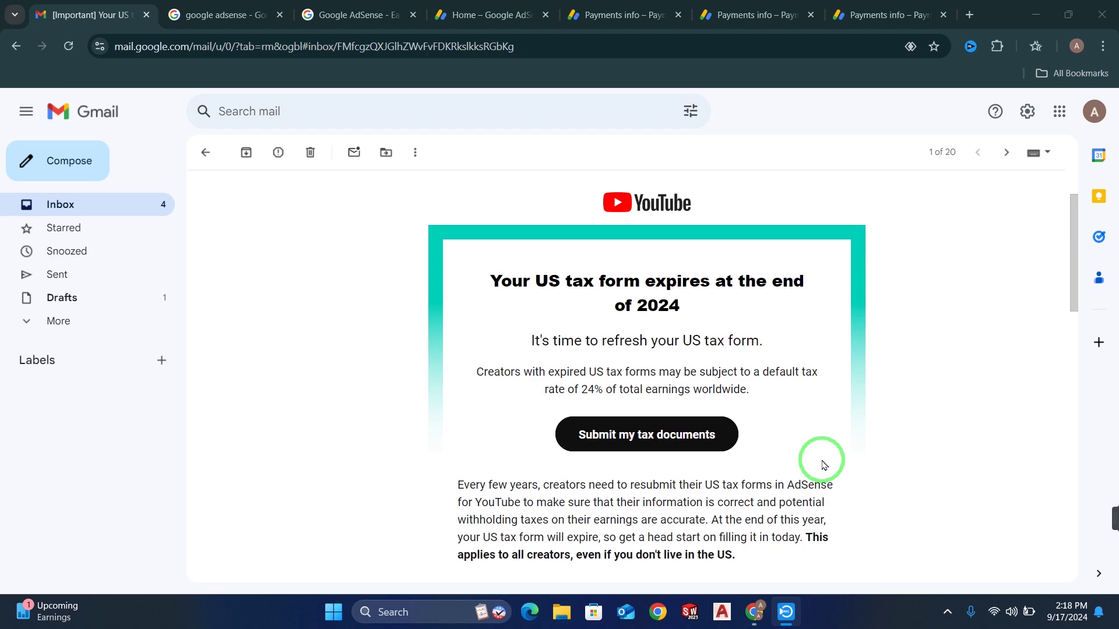
# Step: Switch to the 'google adsense' Google search results tab
pyautogui.click(213, 11)
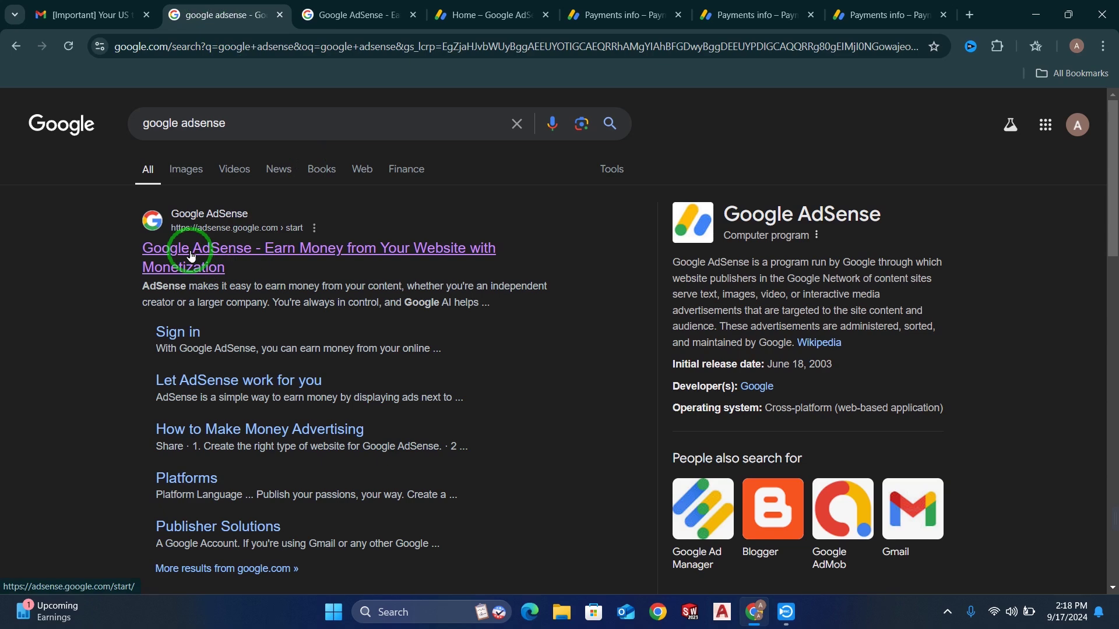
# Step: Bring up the 'Google AdSense - Earn Money' start page tab
pyautogui.click(352, 8)
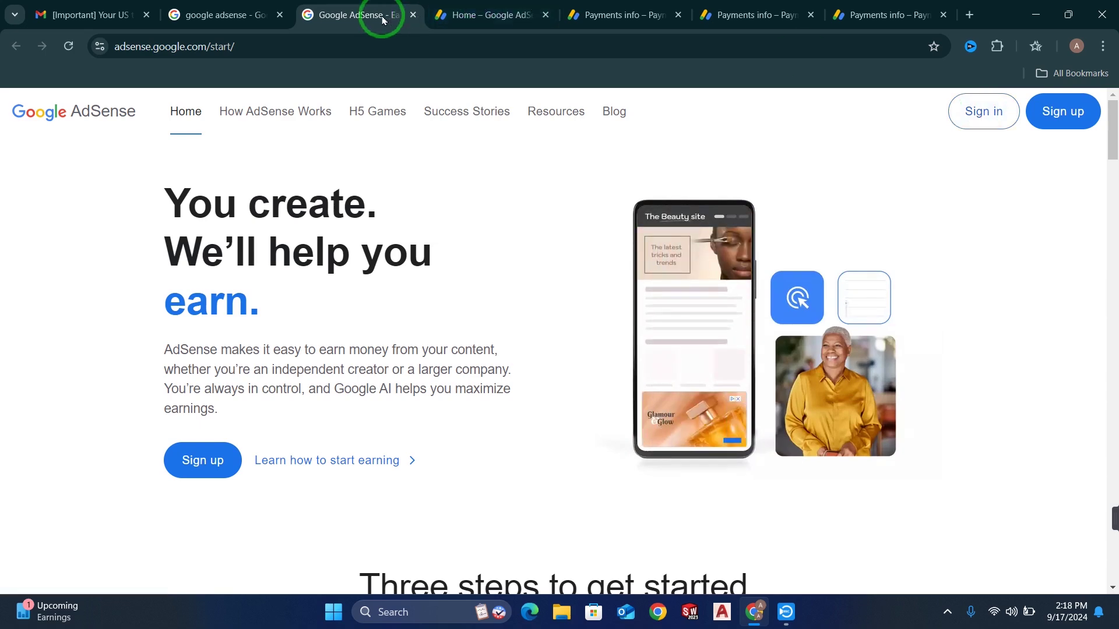
# Step: Go to the AdSense account home and open Payments info under Payments
pyautogui.moveTo(459, 17)
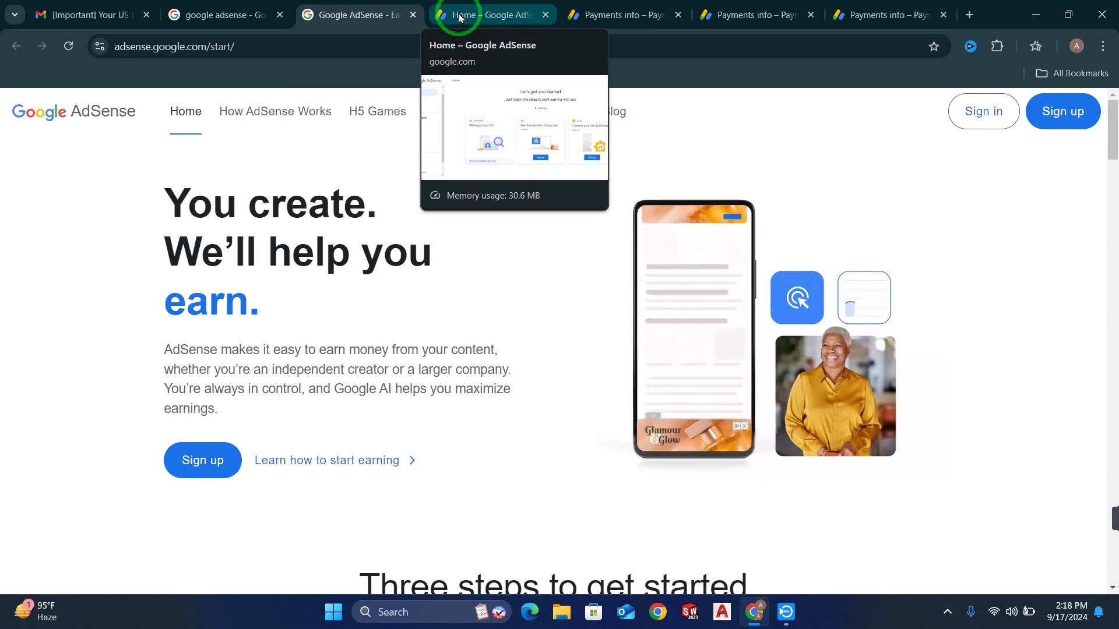
pyautogui.click(459, 16)
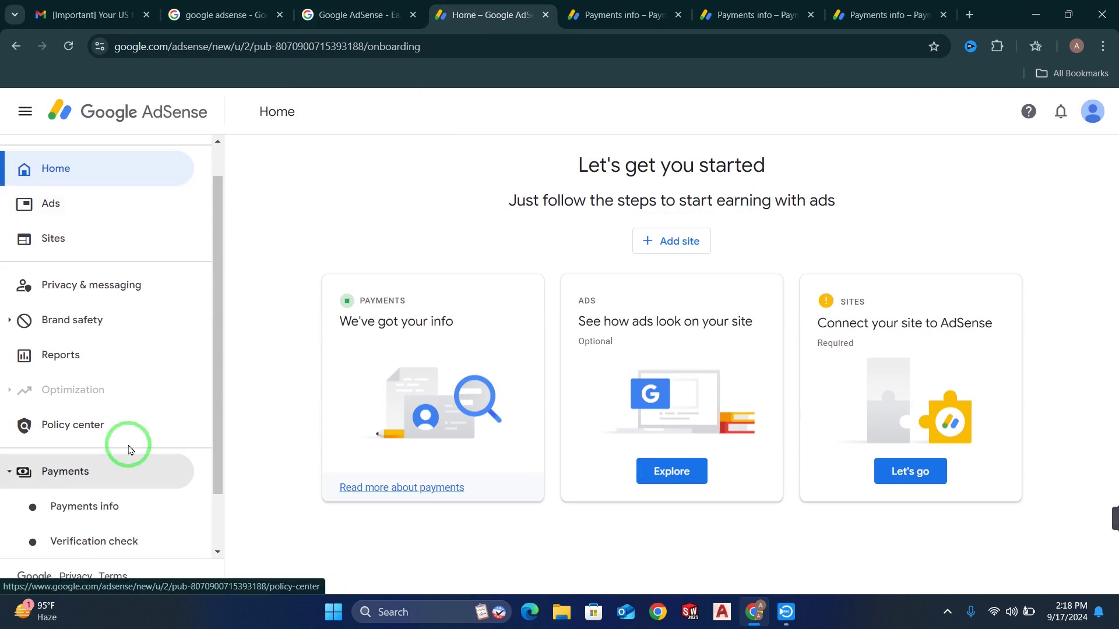
pyautogui.click(48, 478)
pyautogui.click(47, 475)
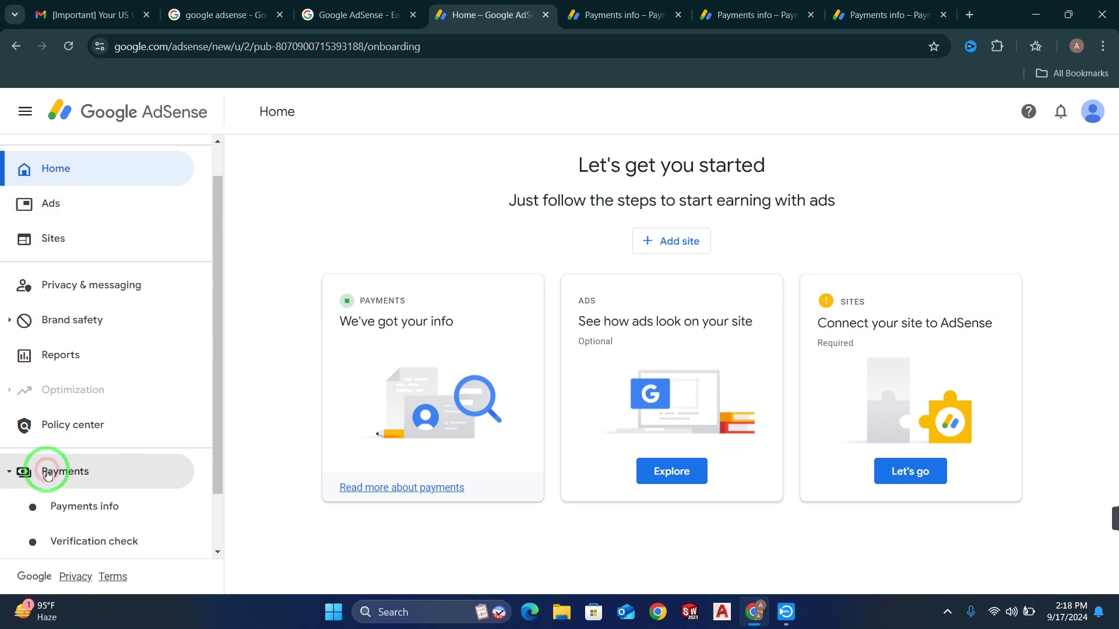
pyautogui.click(79, 516)
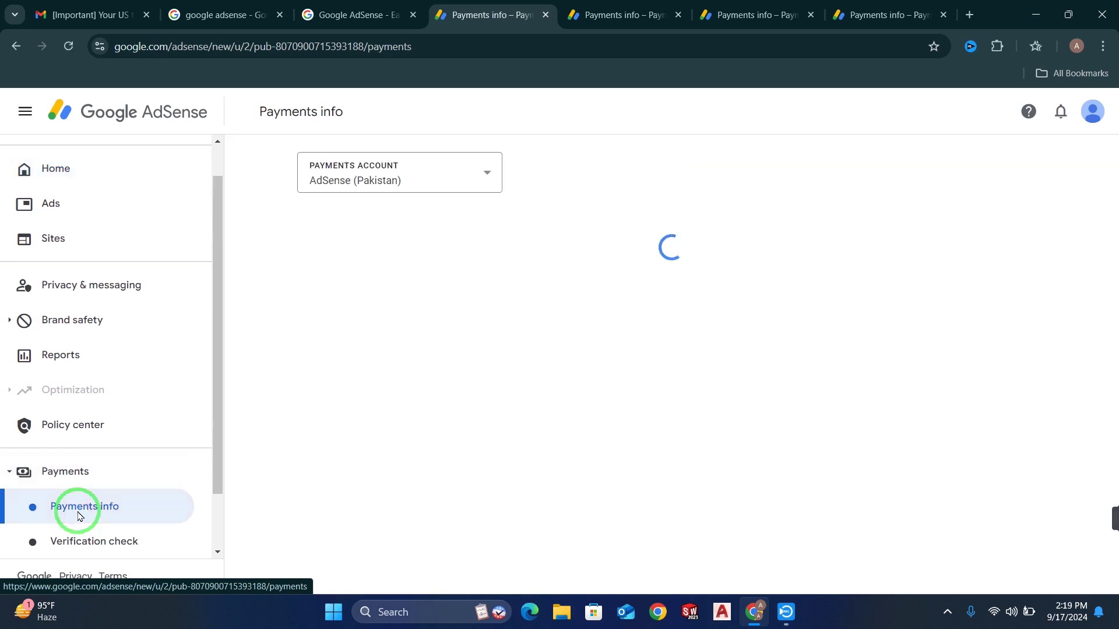
# Step: Move through the payment settings tabs to the Manage tax info page
pyautogui.click(638, 15)
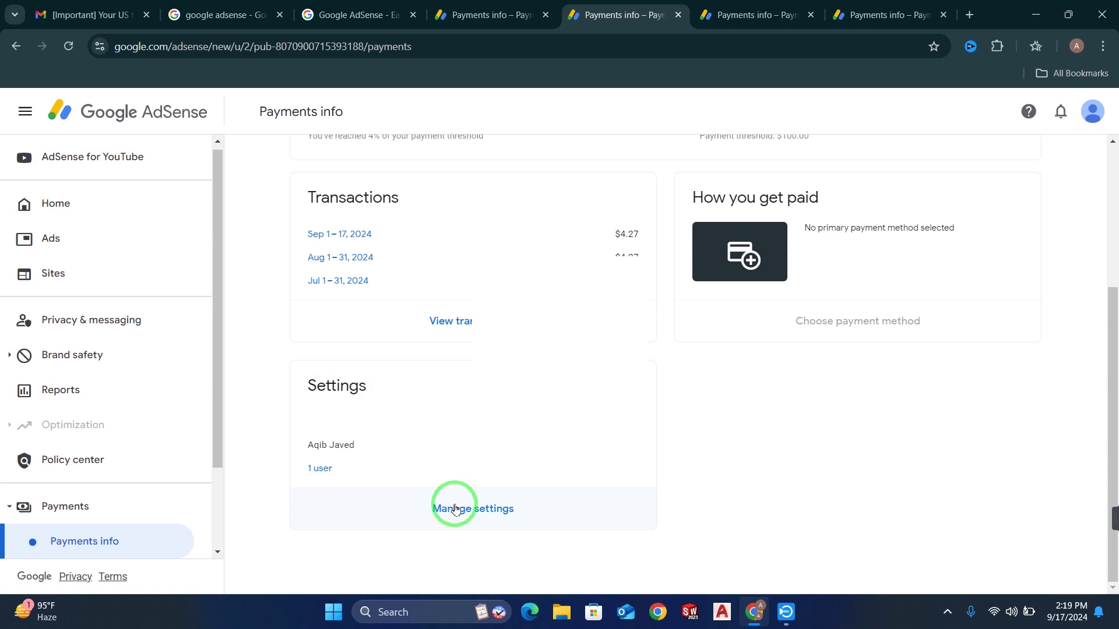
pyautogui.click(772, 9)
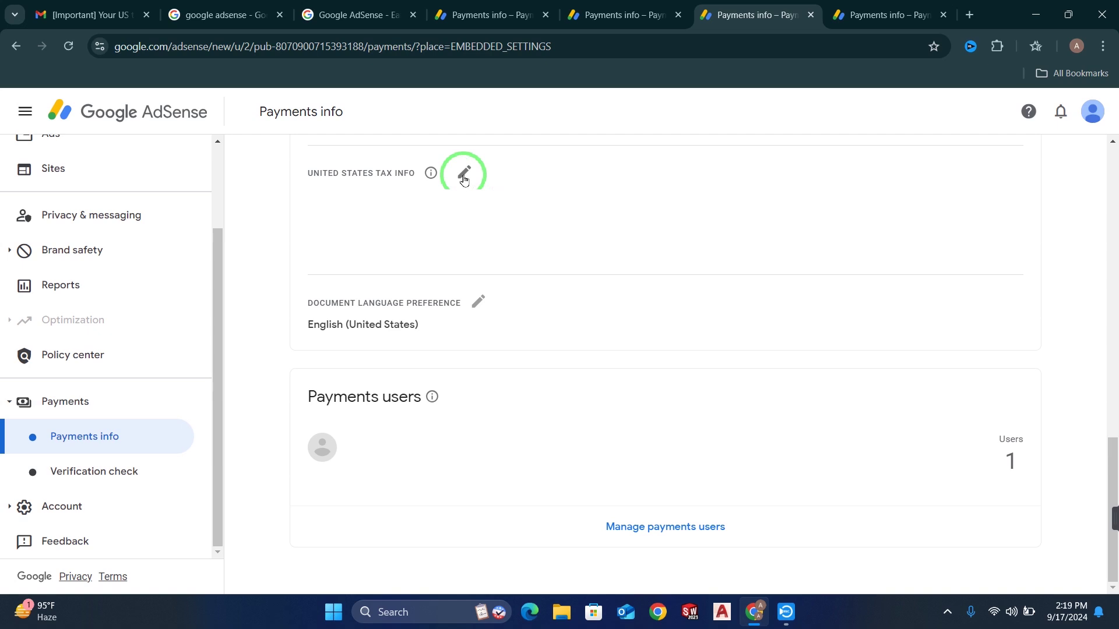
pyautogui.click(866, 16)
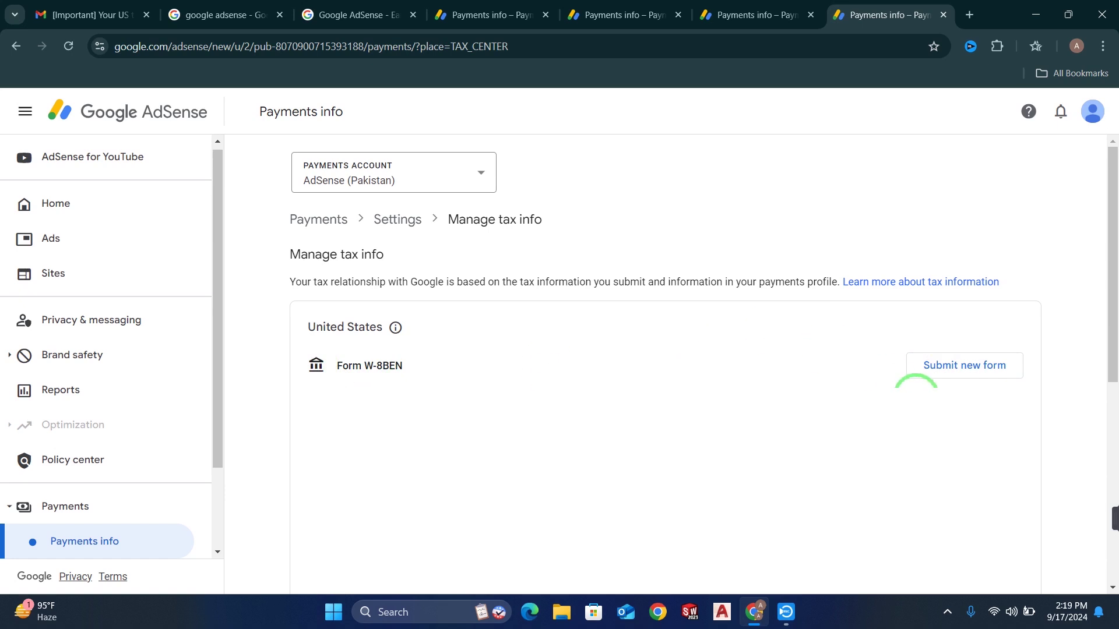
# Step: Start a new tax form submission, confirming it replaces the W-8BEN on file
pyautogui.click(984, 367)
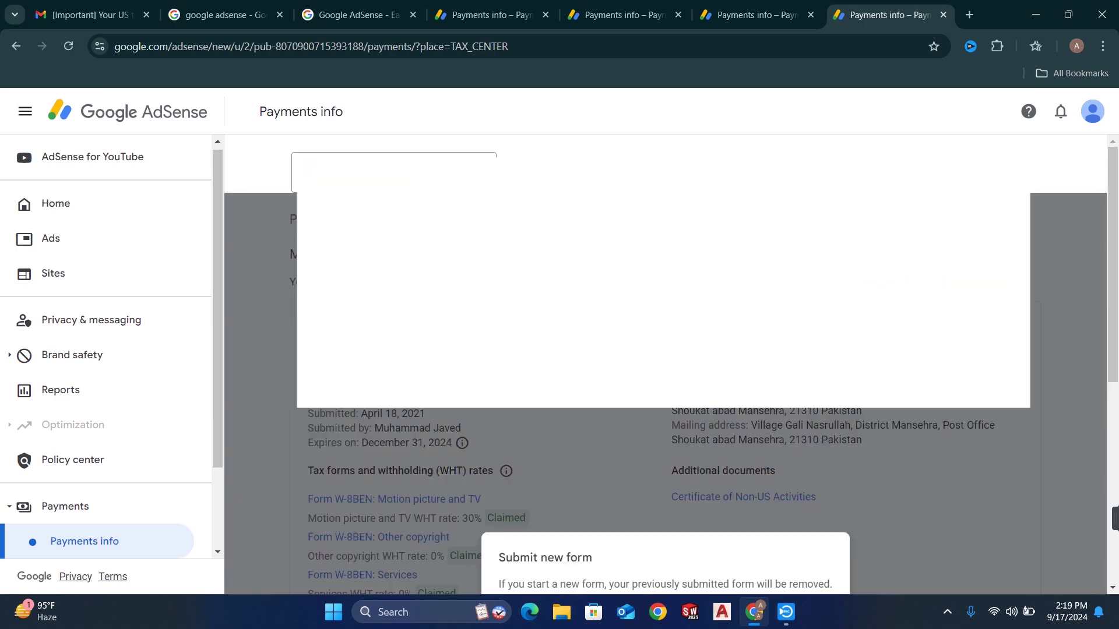
pyautogui.click(822, 505)
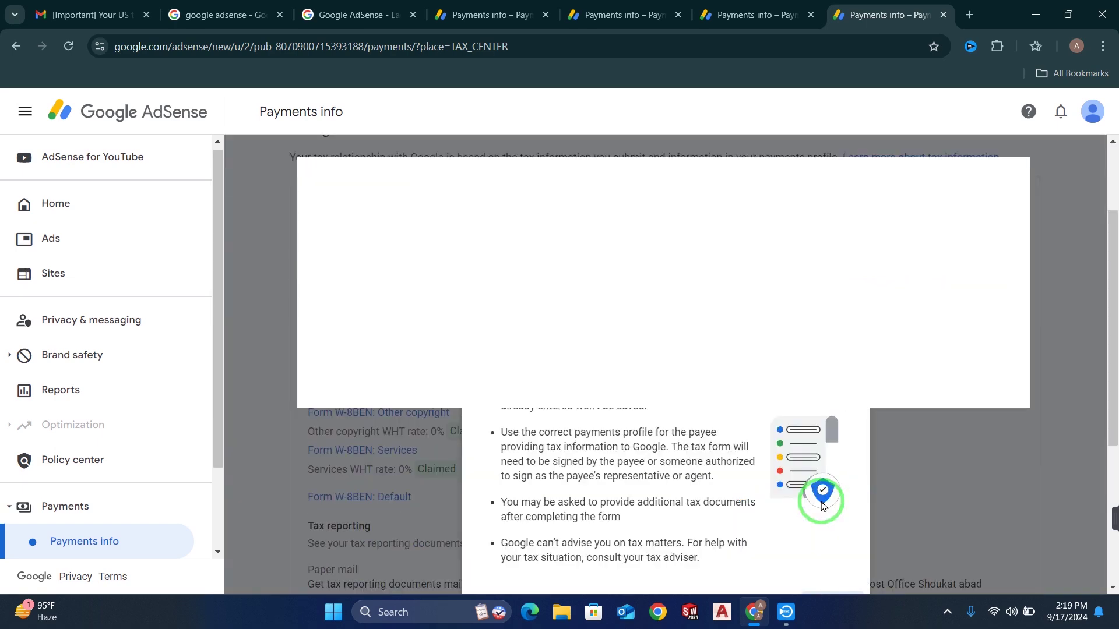
pyautogui.scroll(-2, 822, 505)
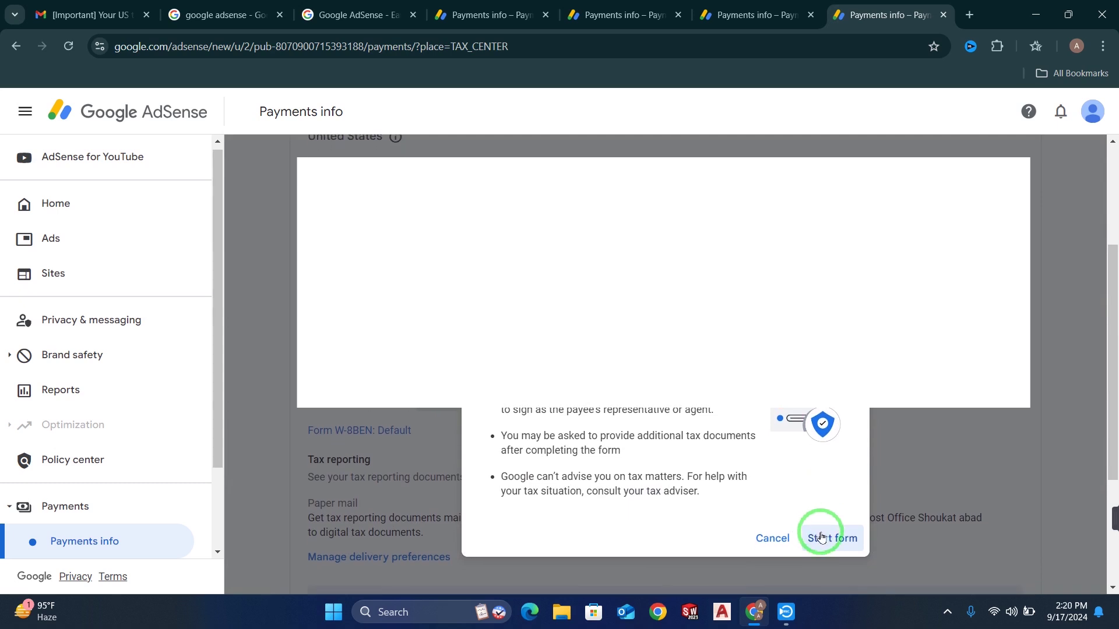
pyautogui.click(848, 548)
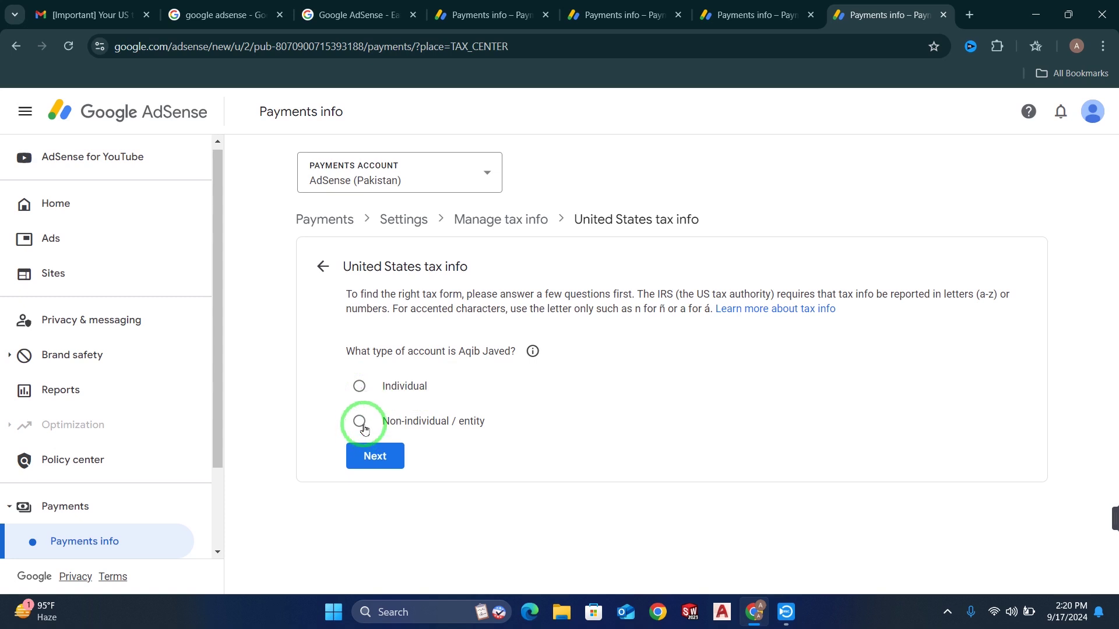
# Step: Answer Individual account, not a US citizen or resident, and pick the W-8BEN form
pyautogui.click(360, 389)
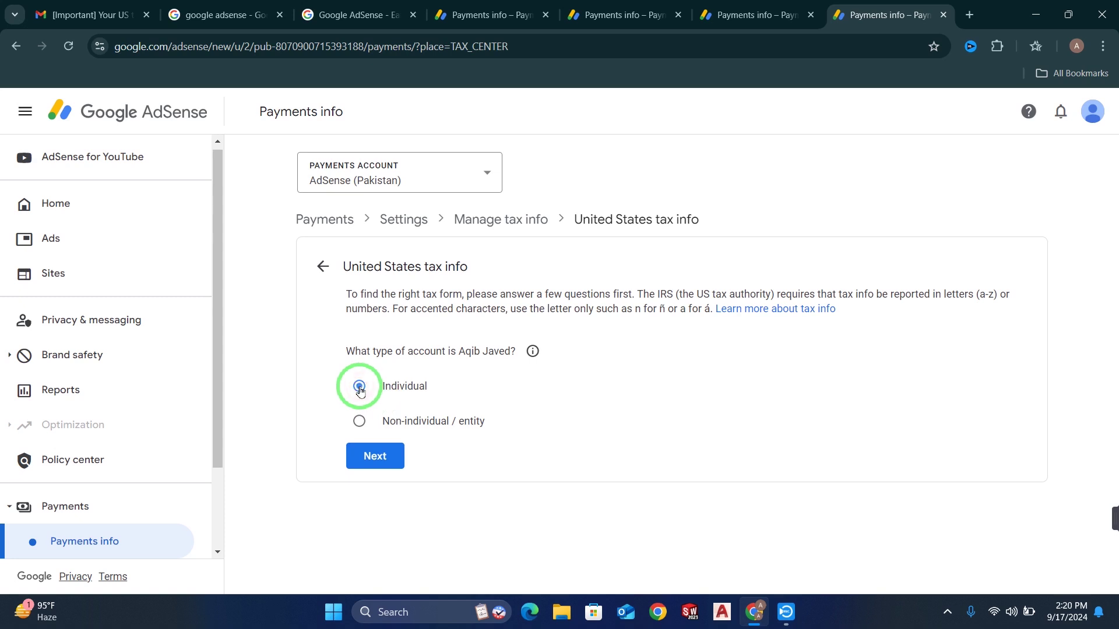
pyautogui.click(378, 457)
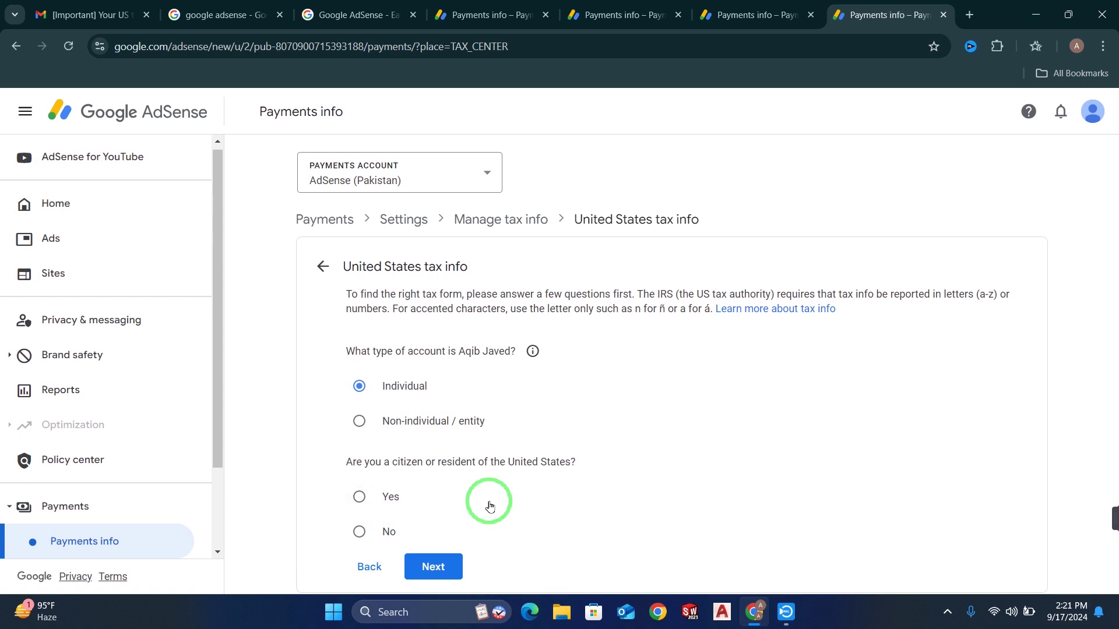
pyautogui.click(359, 532)
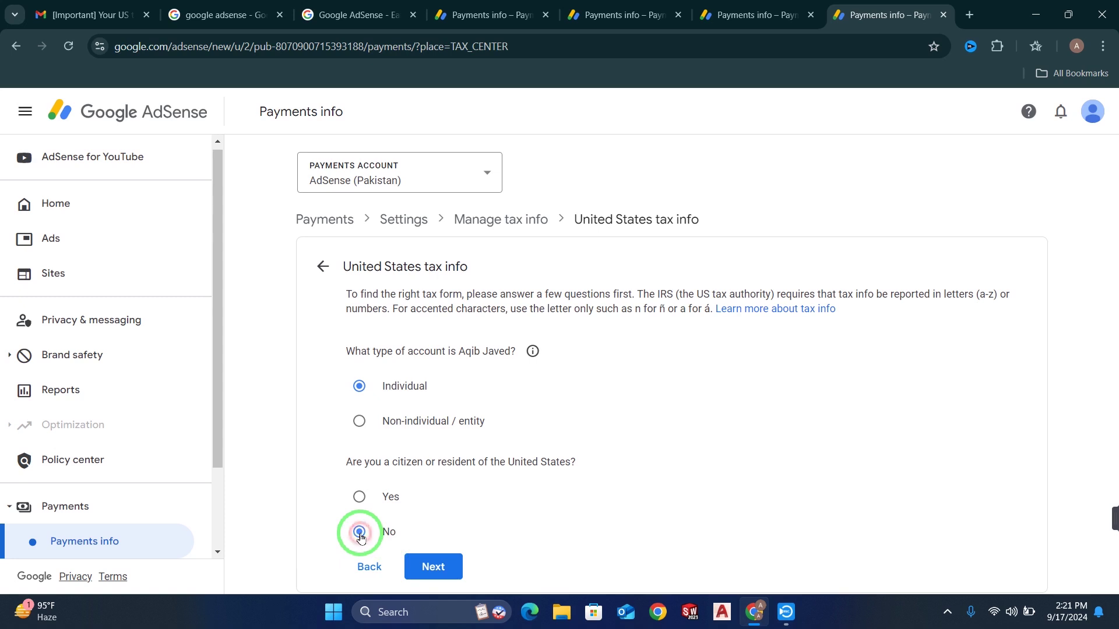
pyautogui.click(434, 566)
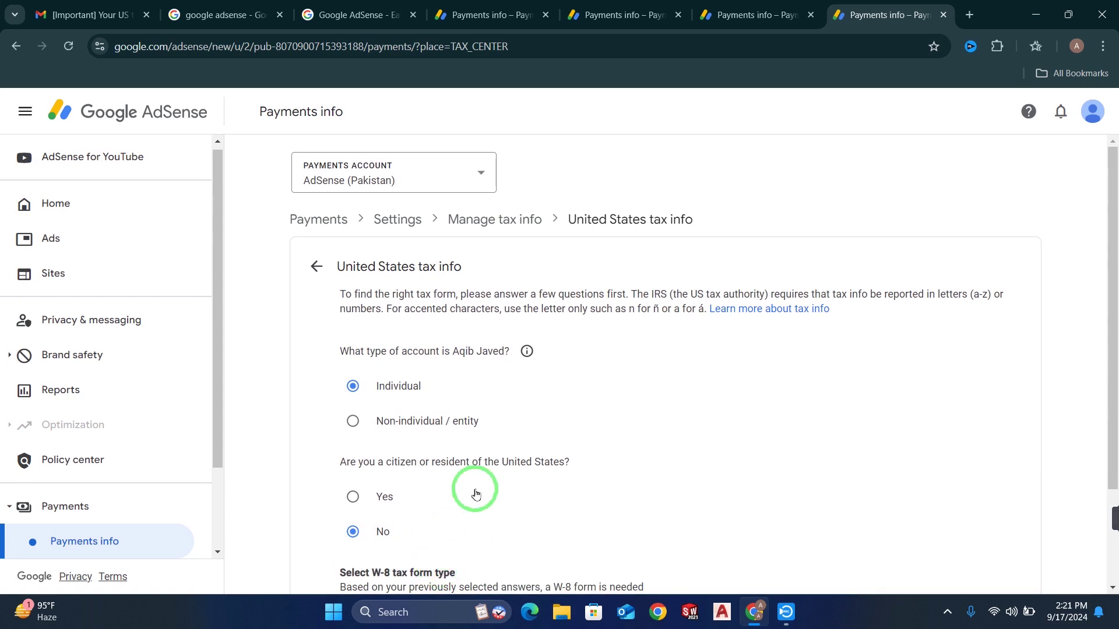
pyautogui.scroll(-1, 477, 493)
pyautogui.scroll(-2, 477, 493)
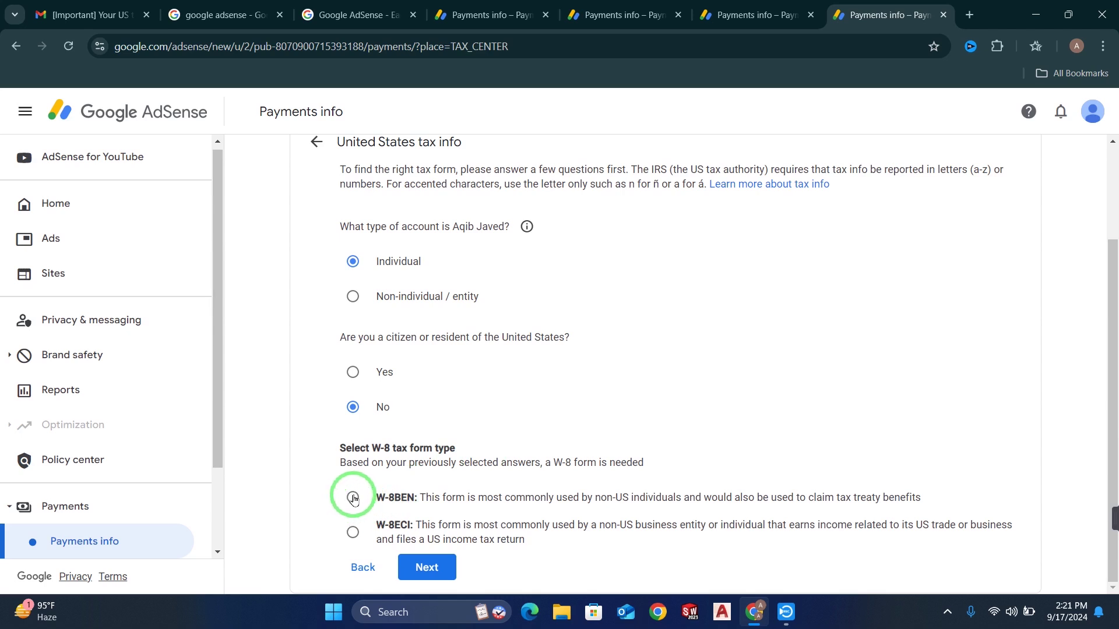
pyautogui.click(353, 498)
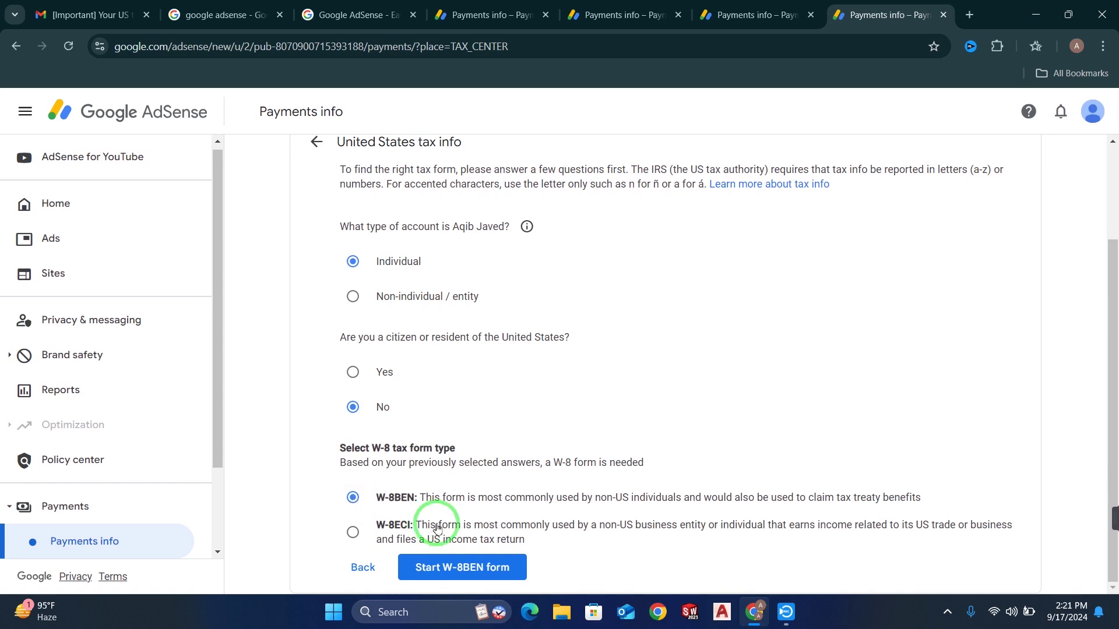
# Step: Begin the W-8BEN form and set the country of citizenship to Pakistan
pyautogui.click(488, 573)
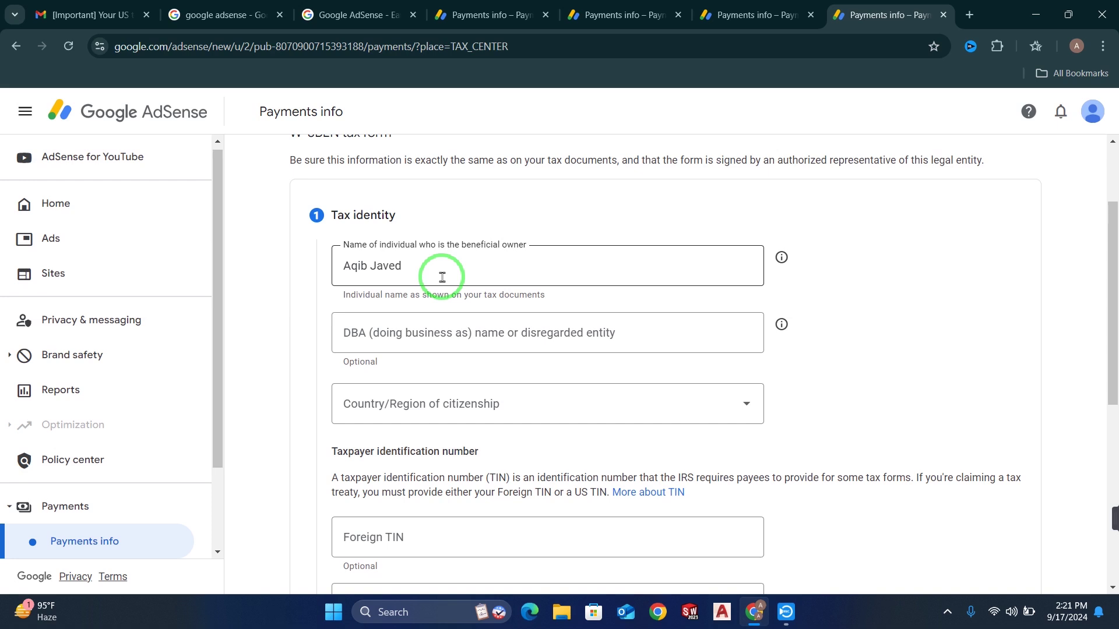
pyautogui.click(623, 411)
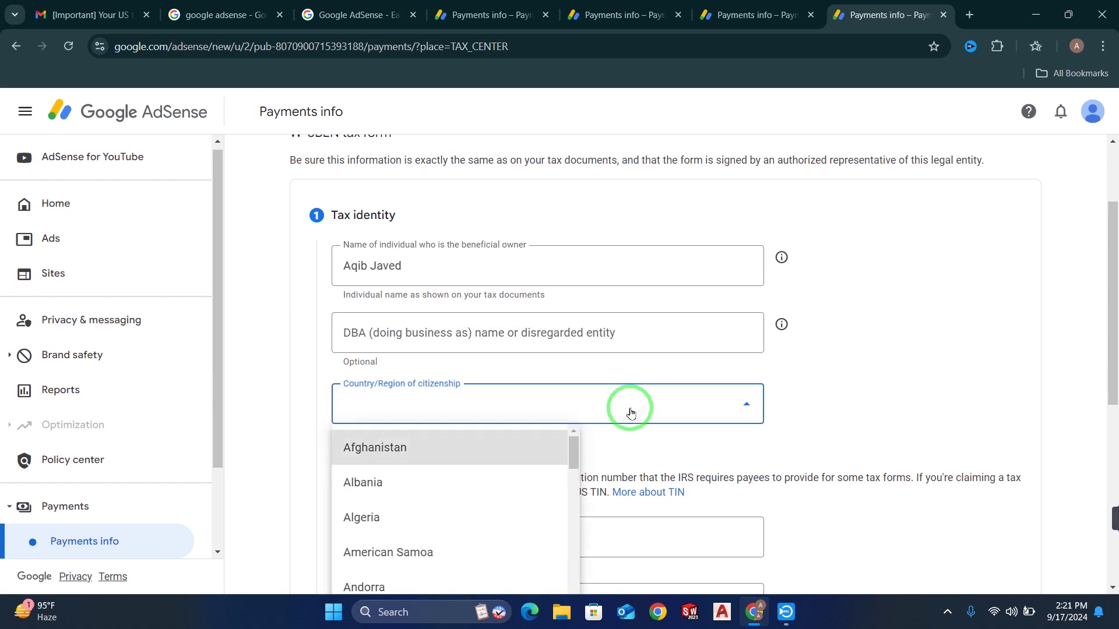
pyautogui.write('Nigeria')
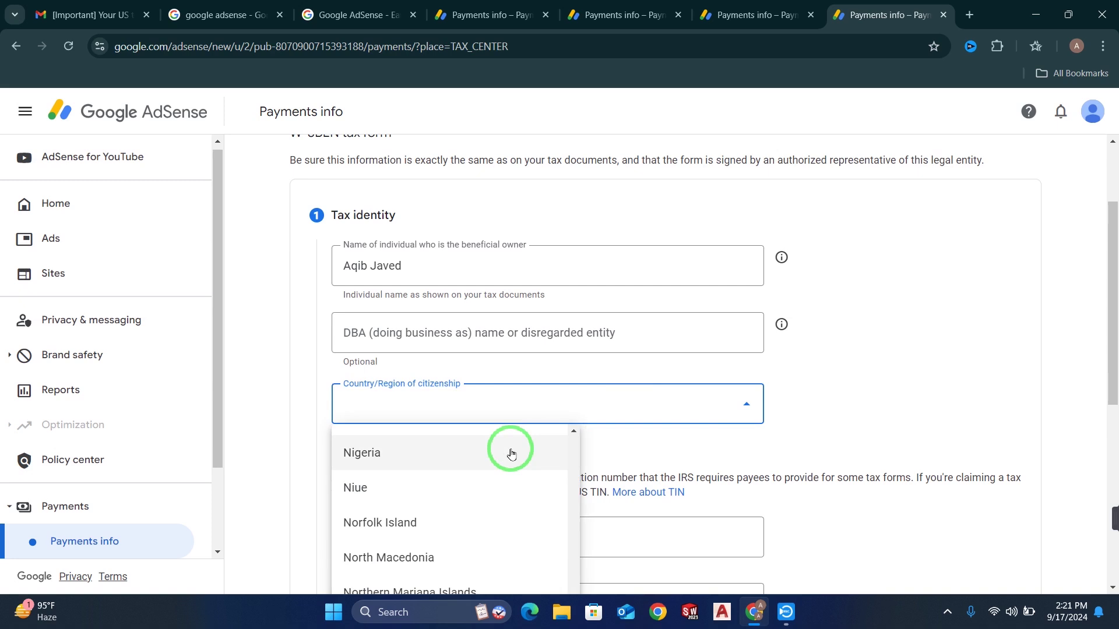
pyautogui.press('Home')
pyautogui.write('Nigeria')
pyautogui.scroll(-4, 481, 482)
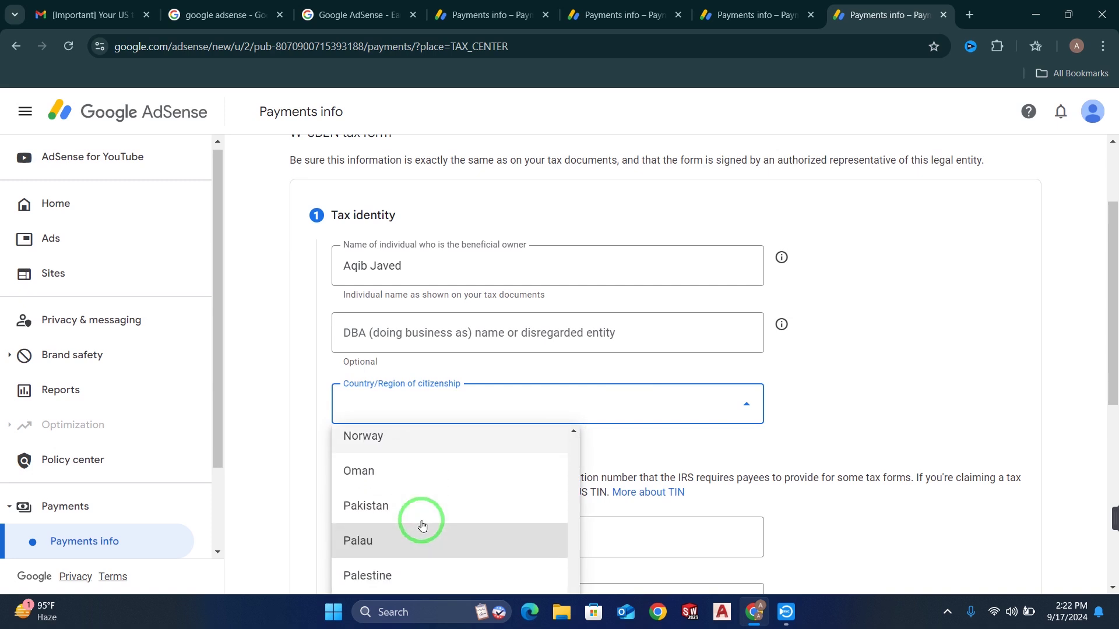
pyautogui.click(395, 497)
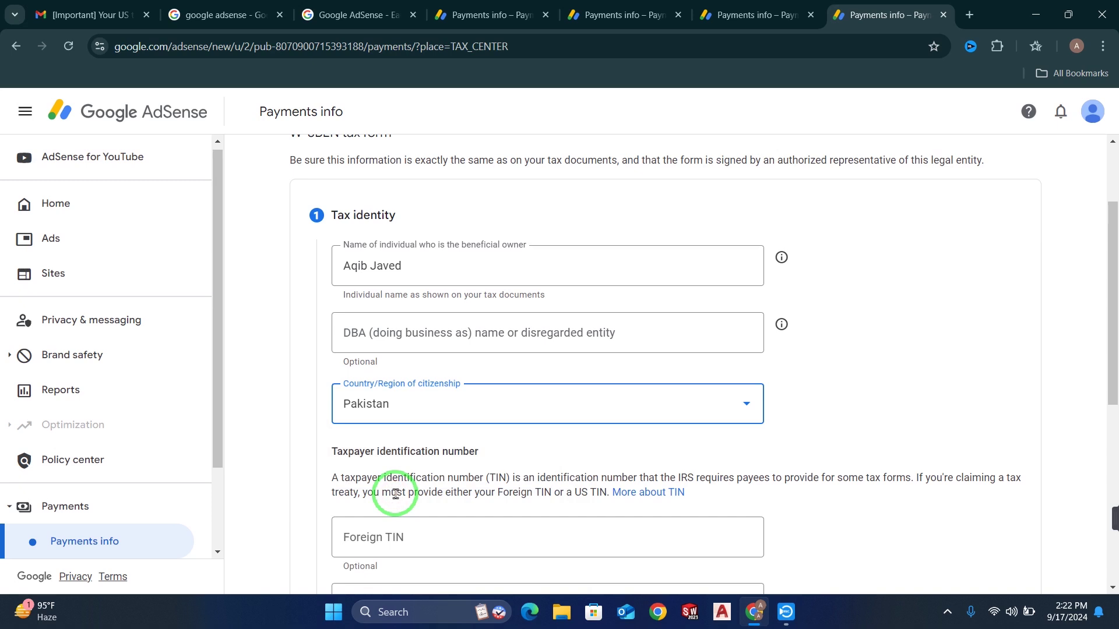
# Step: Fill the Foreign TIN field and advance to the Address step
pyautogui.scroll(-2, 489, 475)
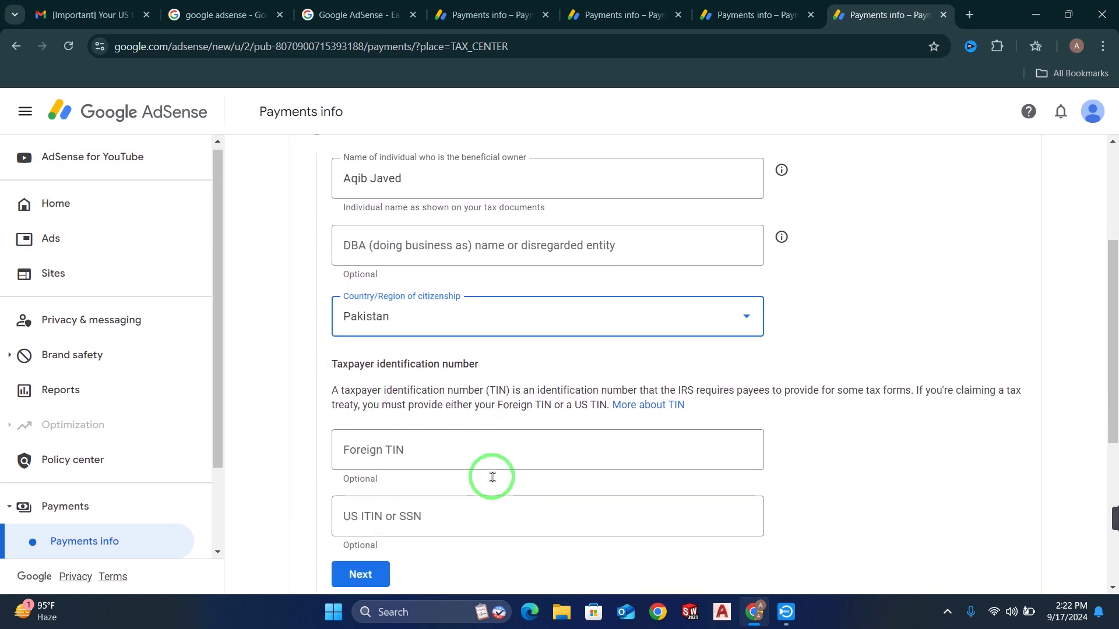
pyautogui.scroll(-1, 542, 425)
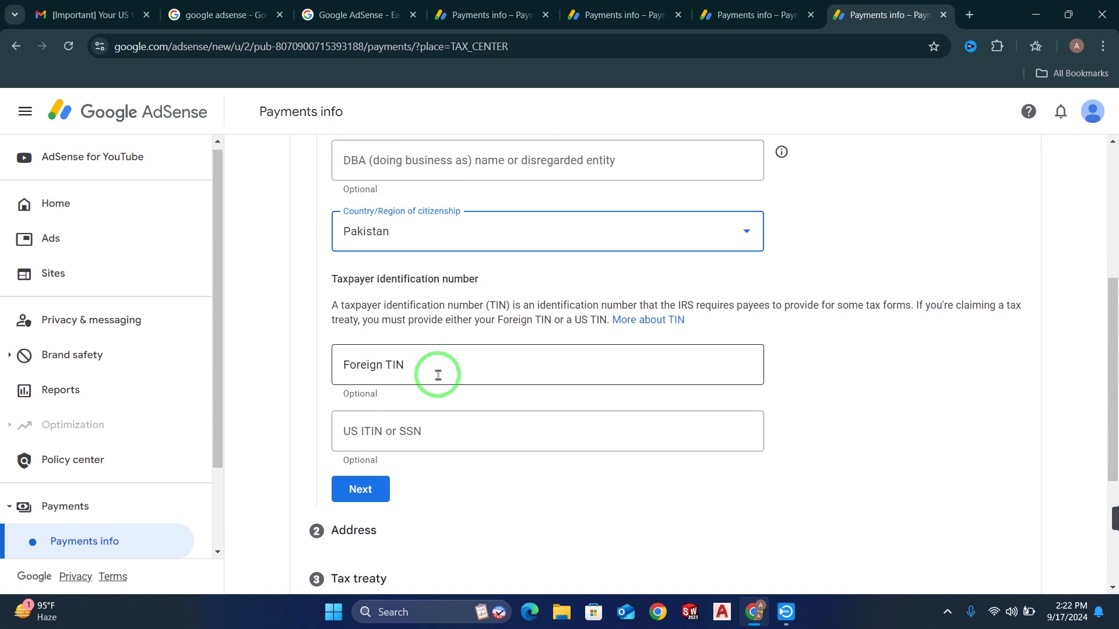
pyautogui.click(405, 371)
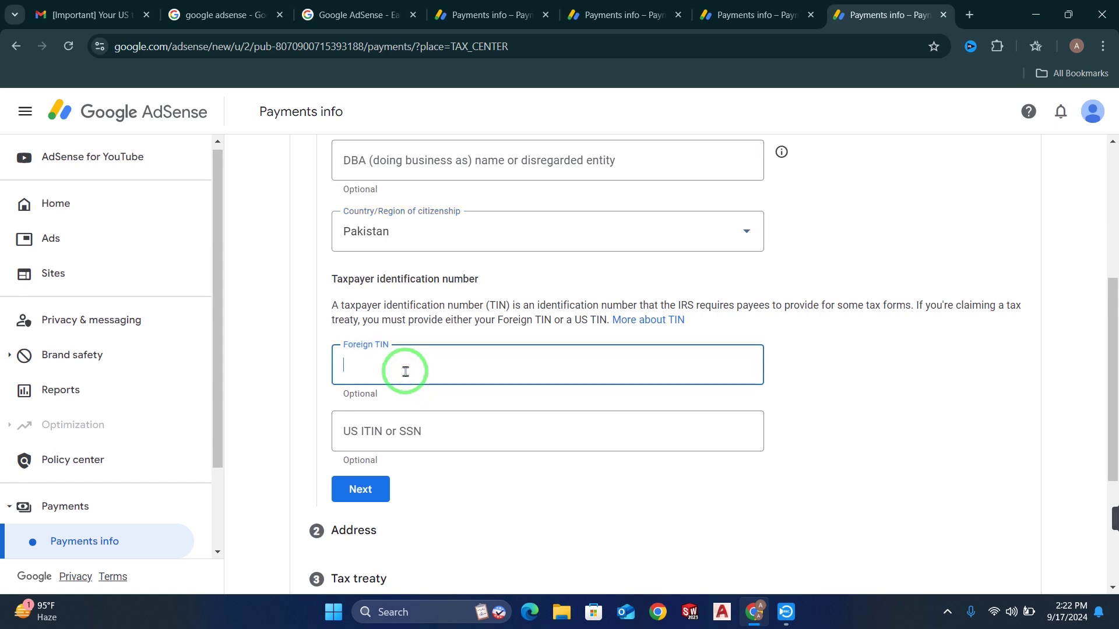
pyautogui.click(374, 489)
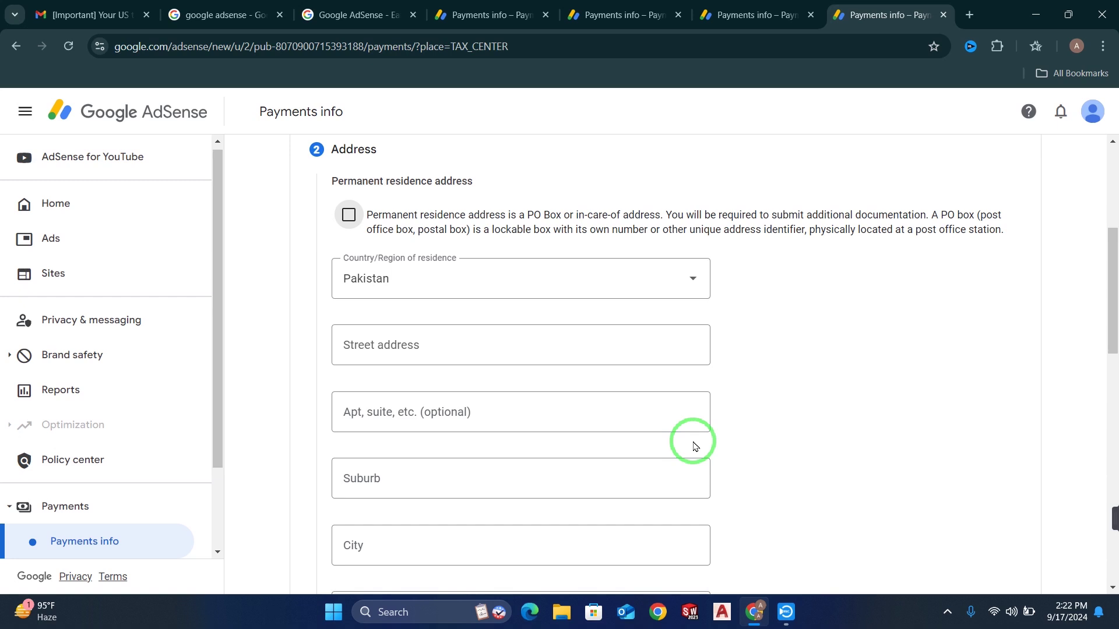
# Step: Mark the residence address as a PO Box and use it as the mailing address
pyautogui.click(349, 216)
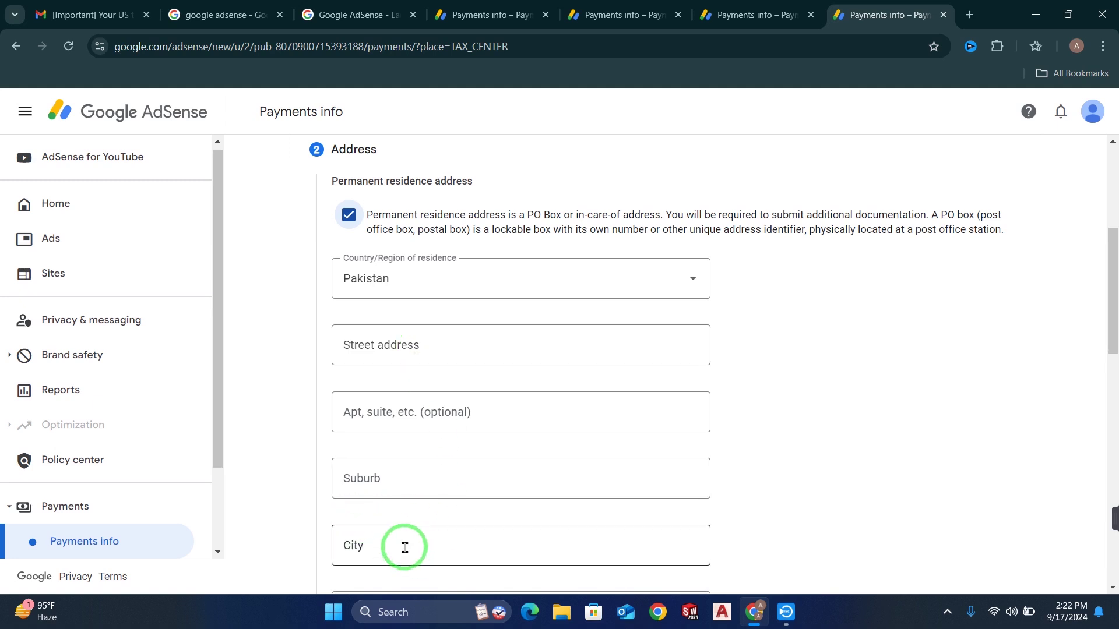
pyautogui.scroll(-1, 421, 538)
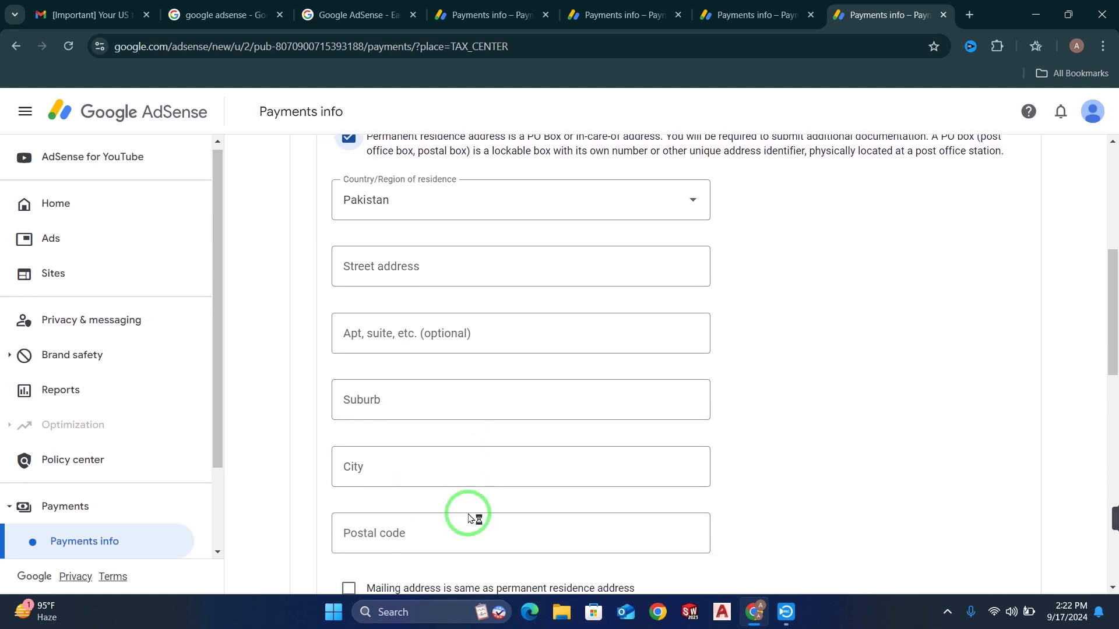
pyautogui.scroll(-1, 438, 520)
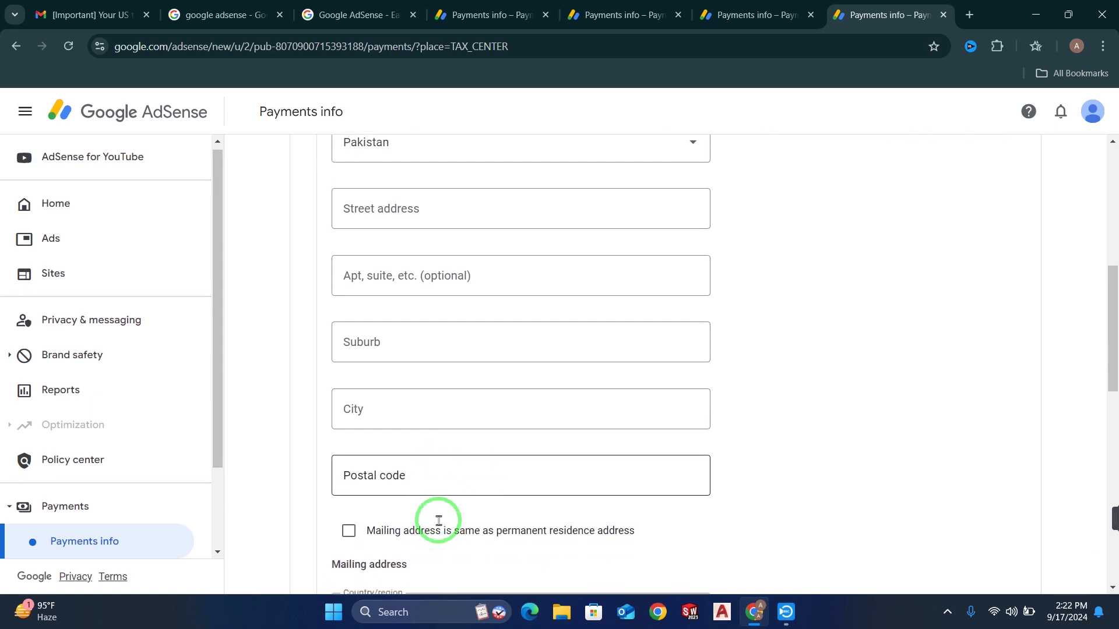
pyautogui.click(350, 527)
pyautogui.scroll(-1, 457, 513)
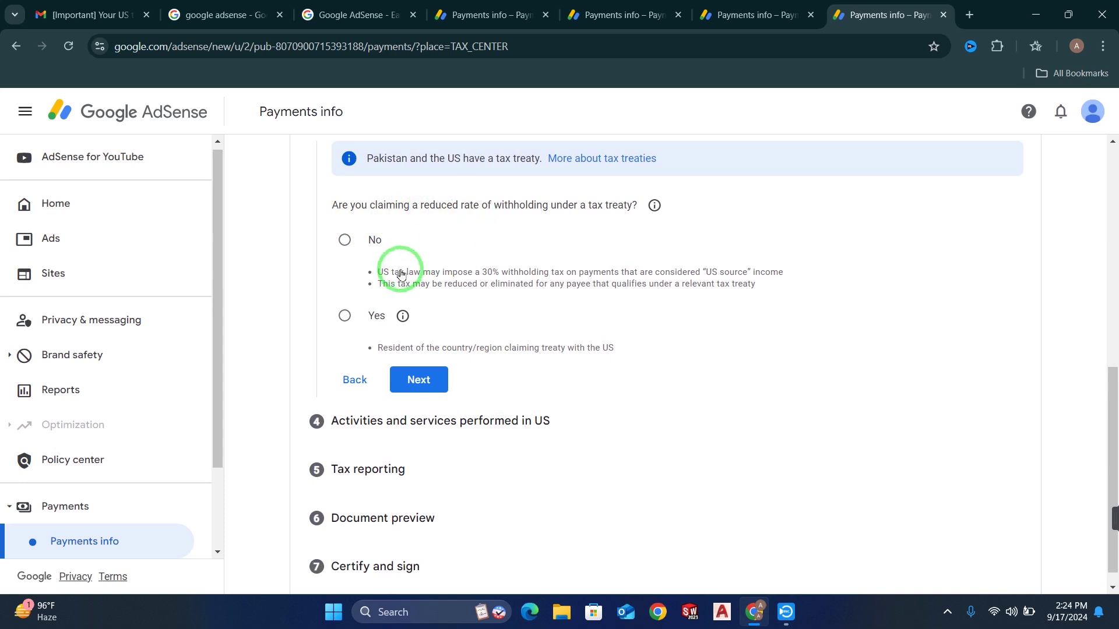
# Step: Claim a reduced treaty rate, confirming residency in Pakistan as the treaty country
pyautogui.click(345, 319)
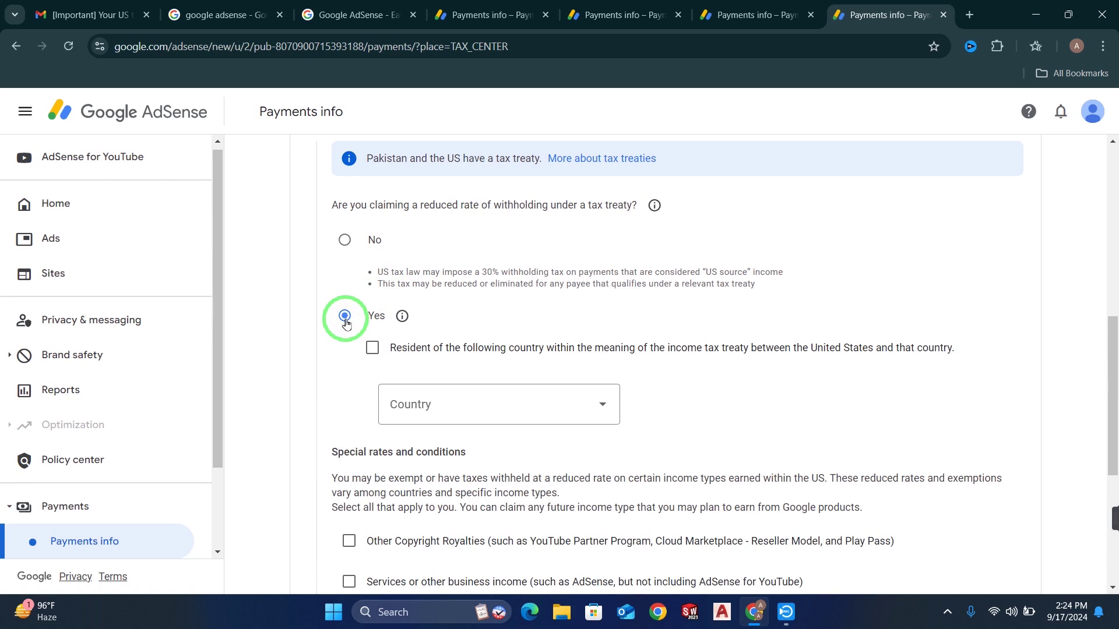
pyautogui.scroll(-1, 414, 344)
pyautogui.click(371, 318)
pyautogui.click(464, 382)
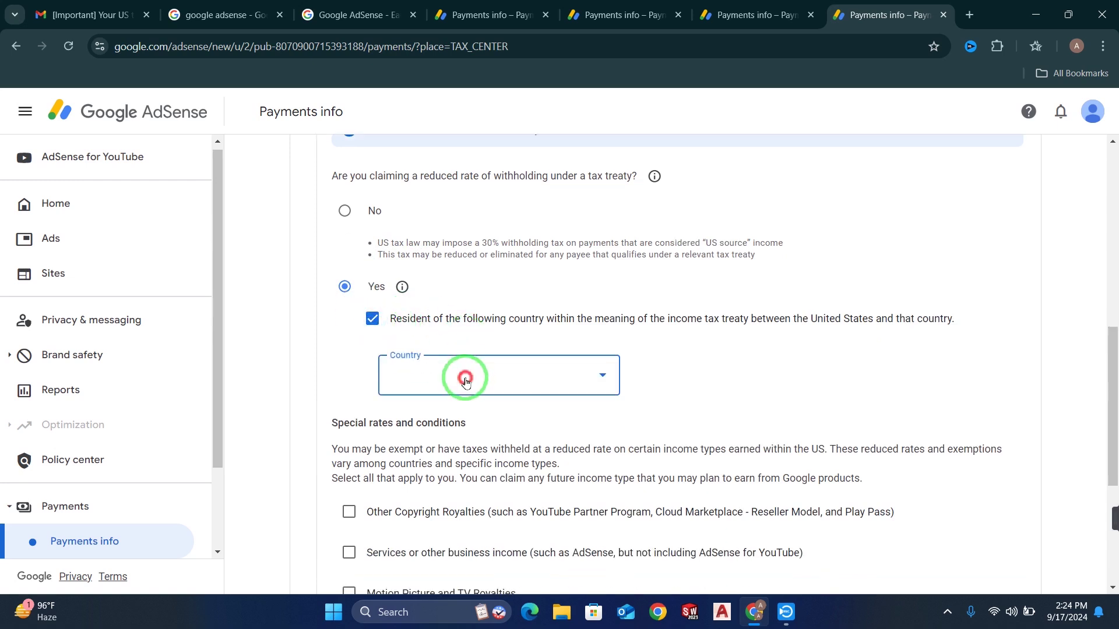
pyautogui.scroll(-5, 470, 289)
pyautogui.scroll(-7, 471, 290)
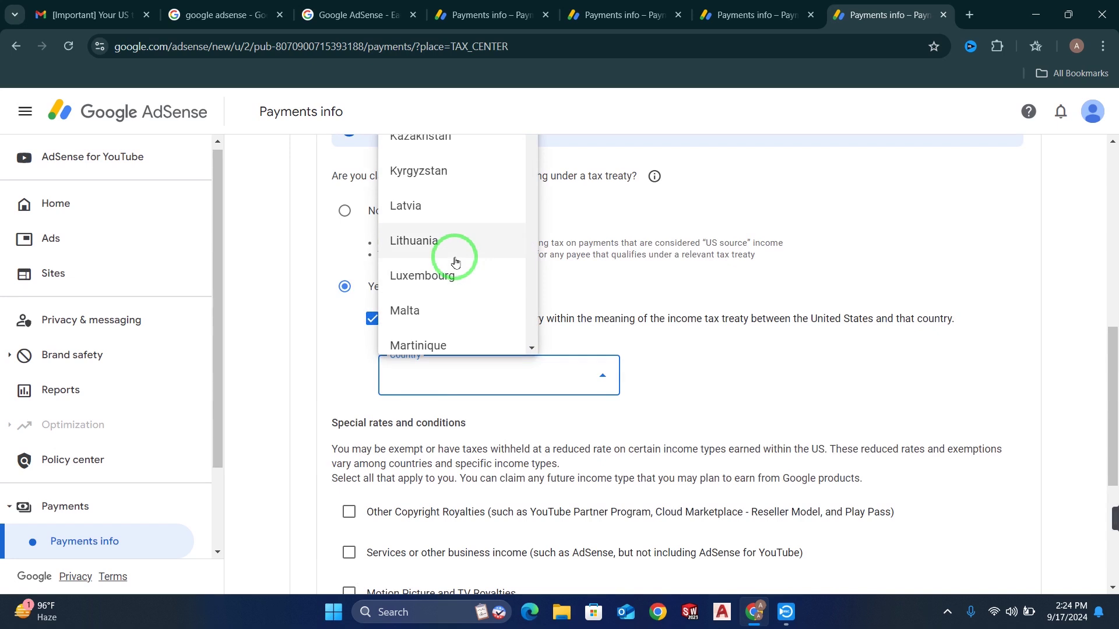
pyautogui.scroll(-1, 455, 262)
pyautogui.click(452, 254)
pyautogui.scroll(-1, 513, 443)
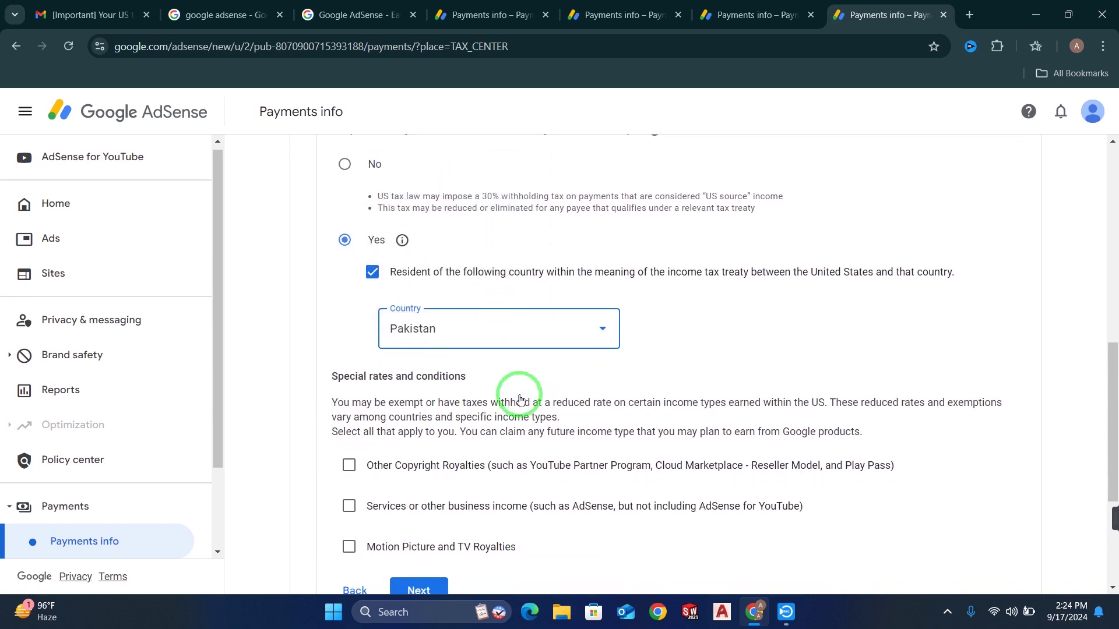
pyautogui.scroll(-2, 491, 396)
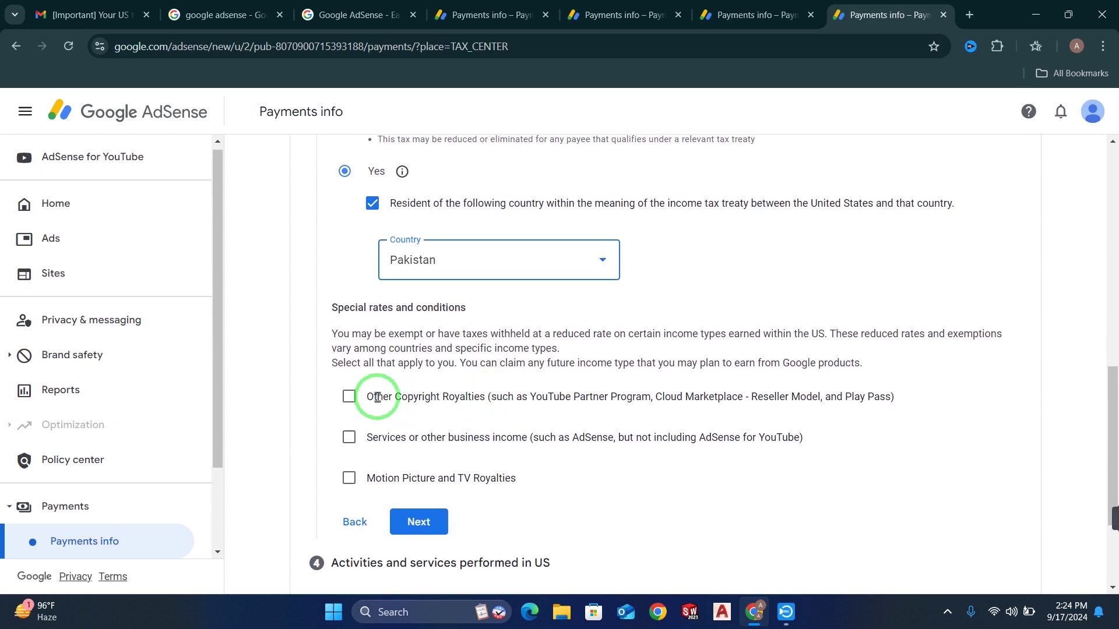
pyautogui.scroll(-1, 357, 401)
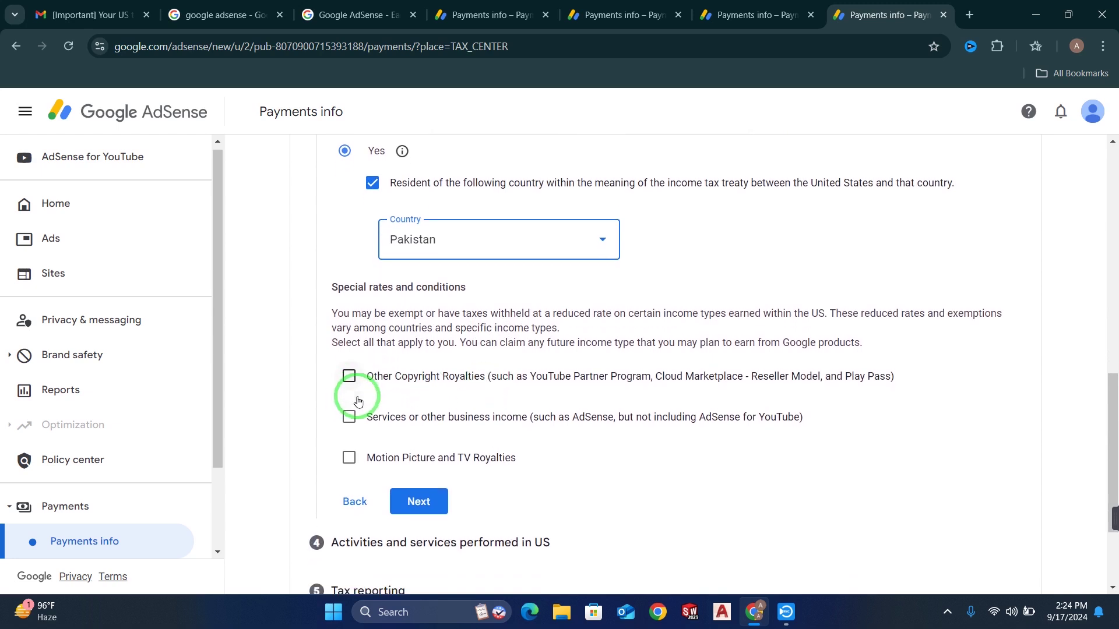
# Step: Claim Other Copyright Royalties under Article 8 paragraph 1 at 0% withholding
pyautogui.click(350, 377)
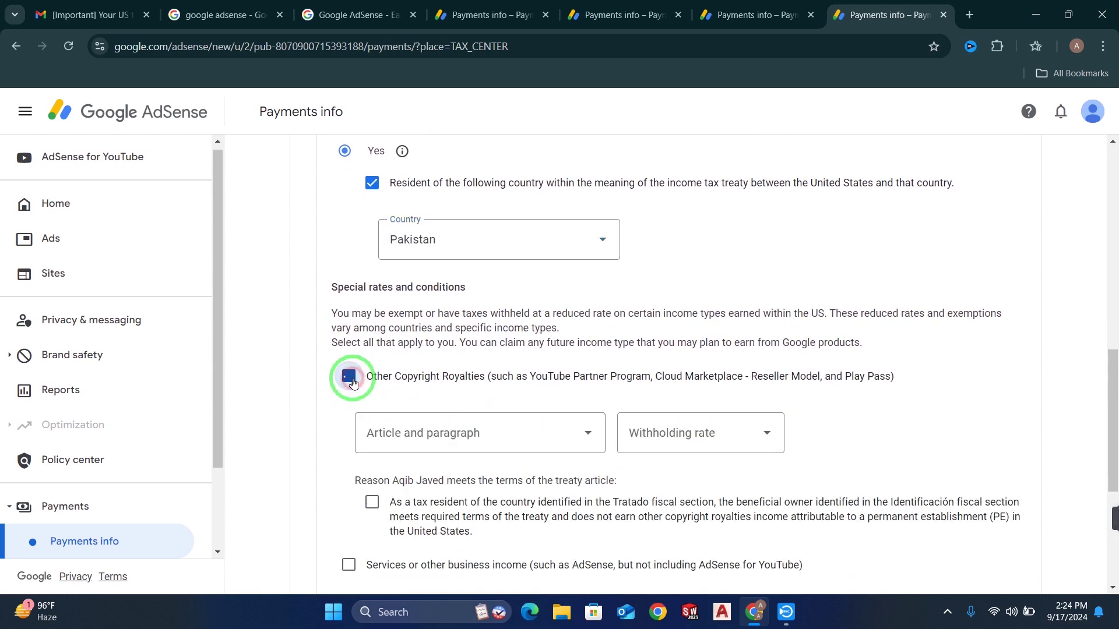
pyautogui.click(557, 434)
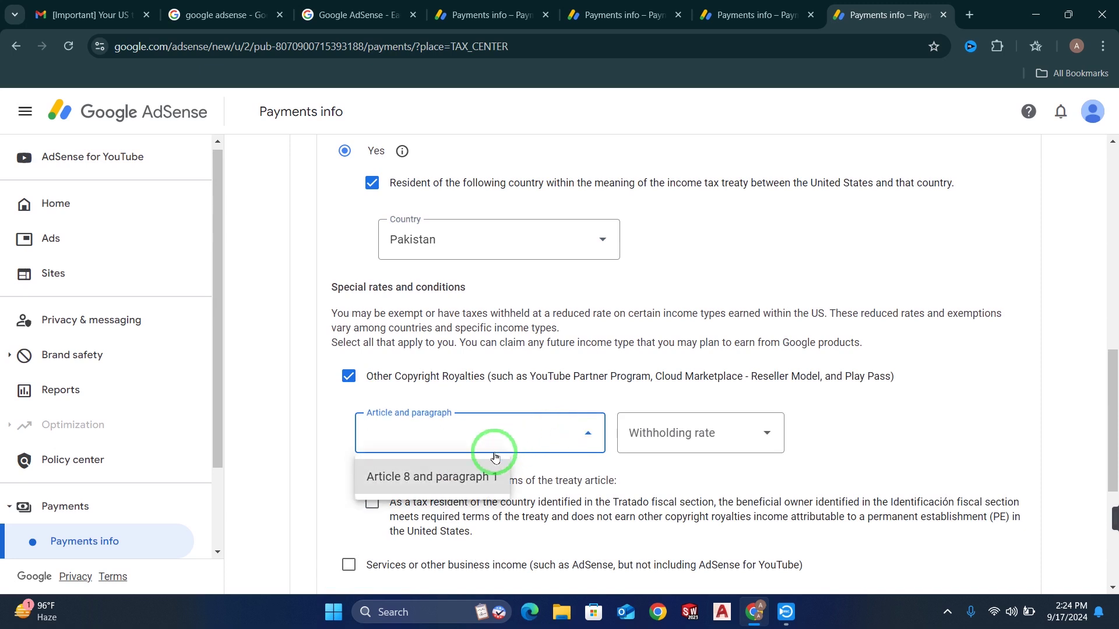
pyautogui.click(440, 479)
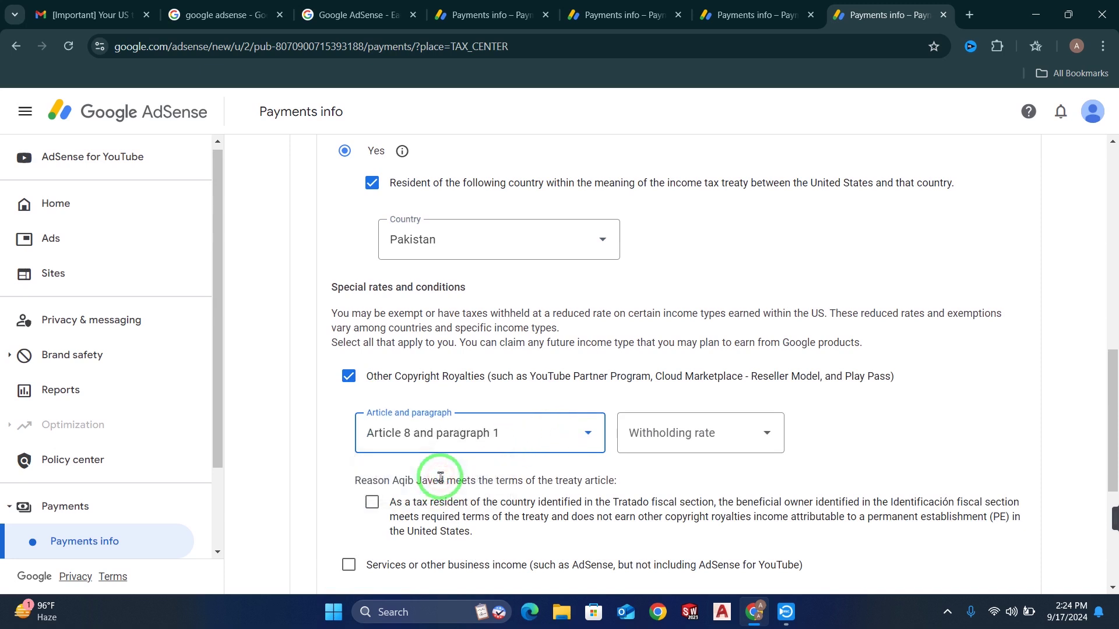
pyautogui.click(740, 433)
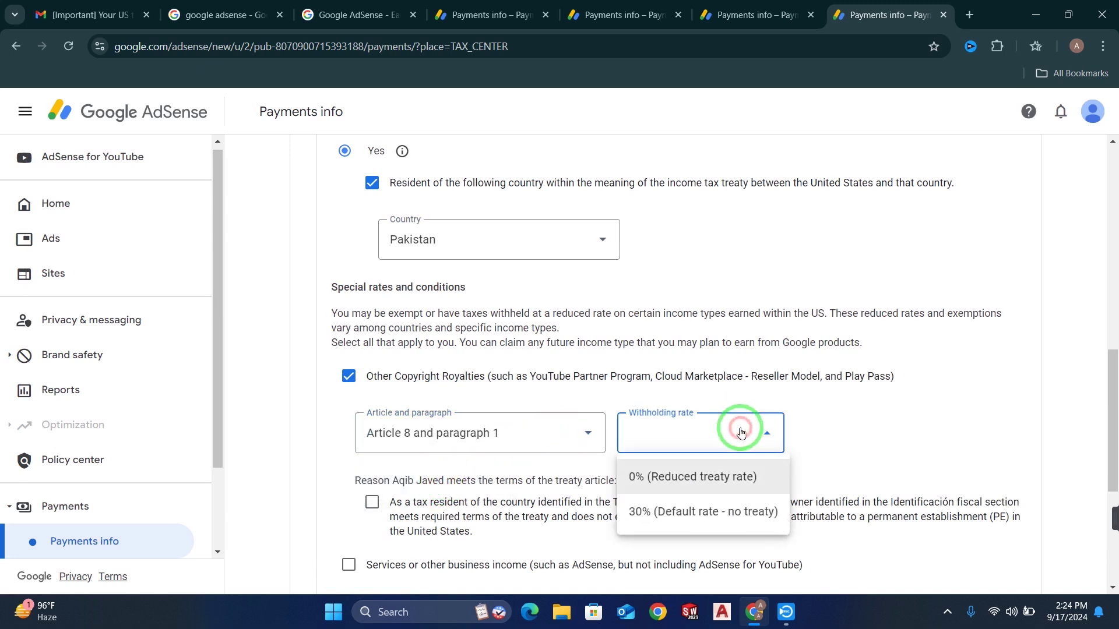
pyautogui.click(684, 479)
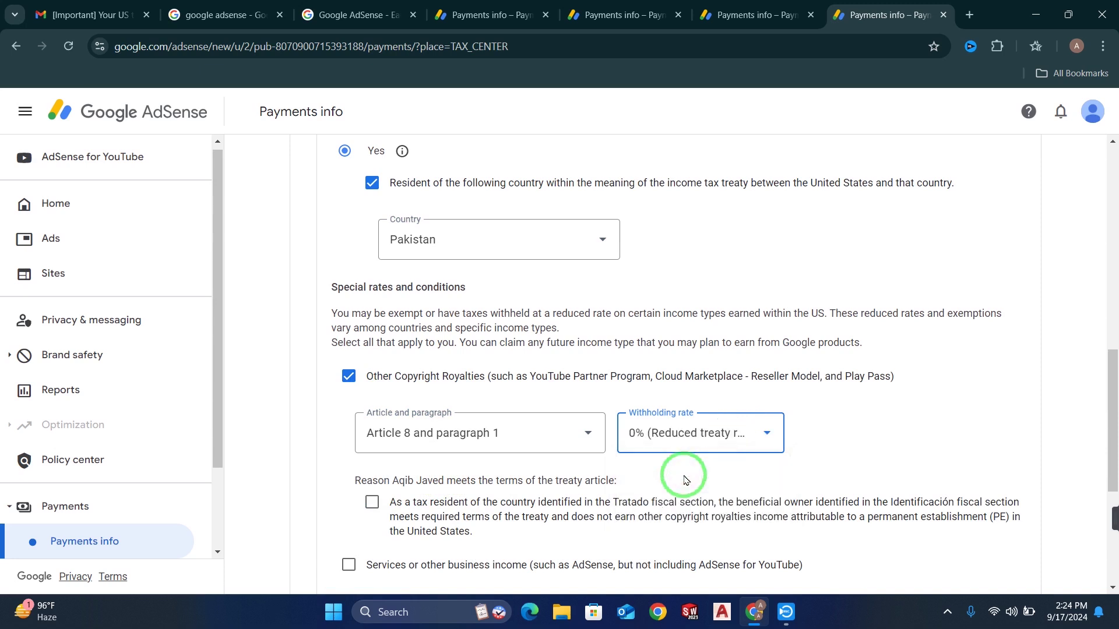
pyautogui.scroll(-2, 647, 473)
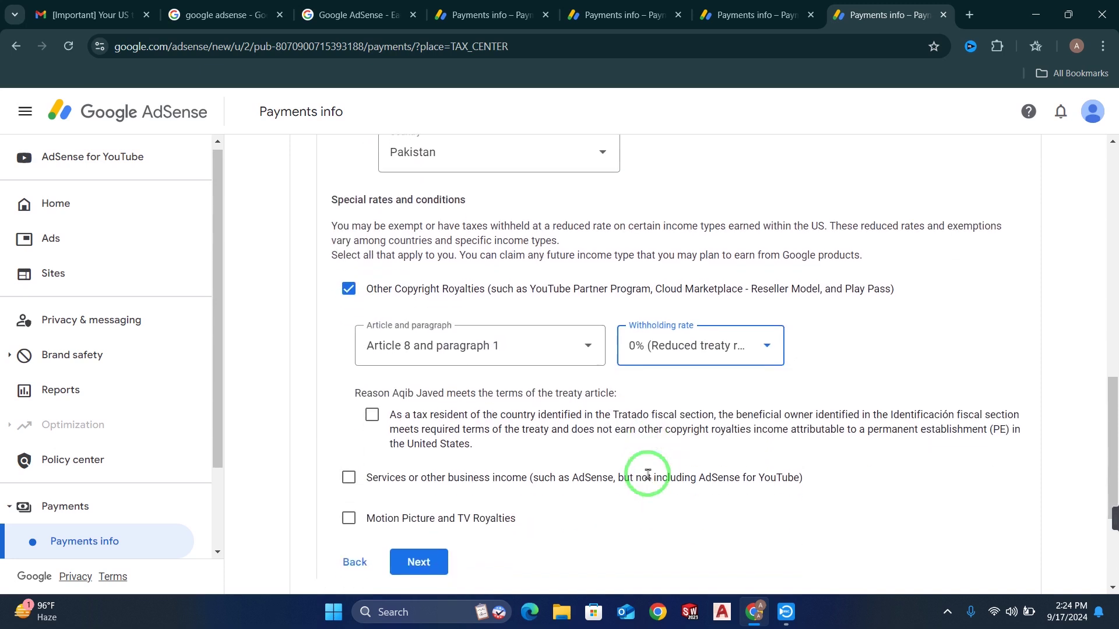
pyautogui.click(372, 416)
pyautogui.scroll(-1, 499, 408)
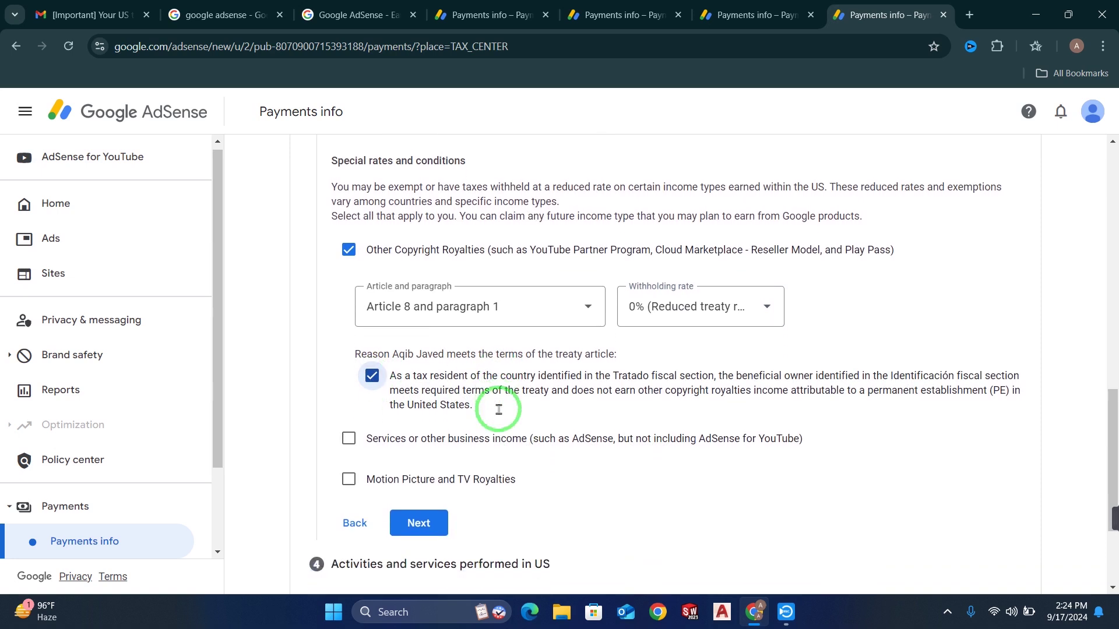
# Step: Claim services income under Article 3 paragraph 2 at 0% withholding
pyautogui.click(349, 424)
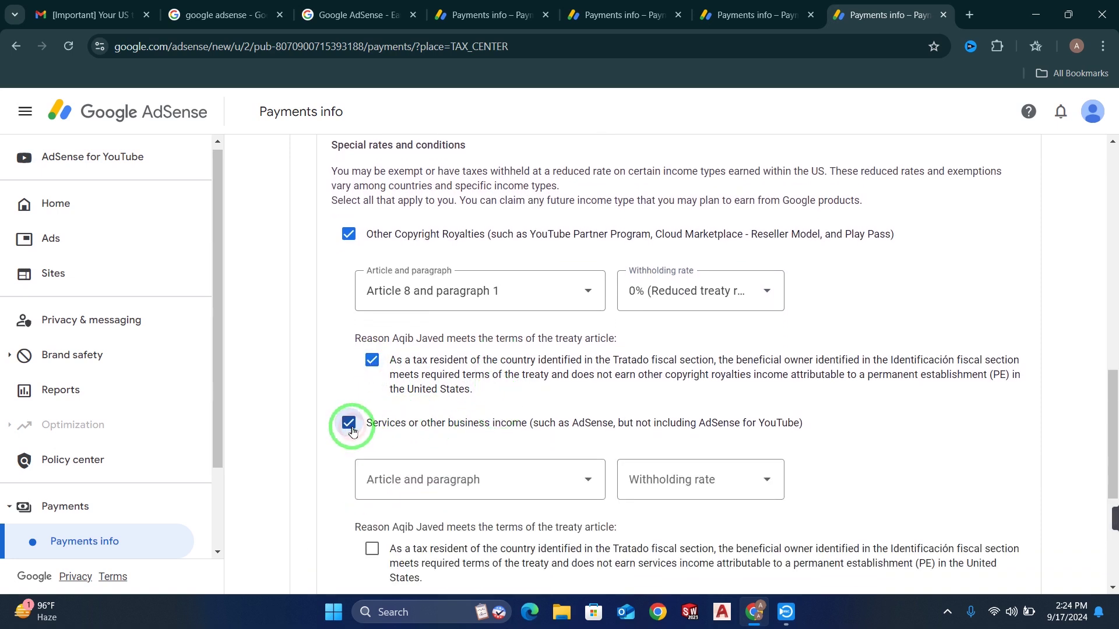
pyautogui.scroll(-1, 496, 391)
pyautogui.click(547, 444)
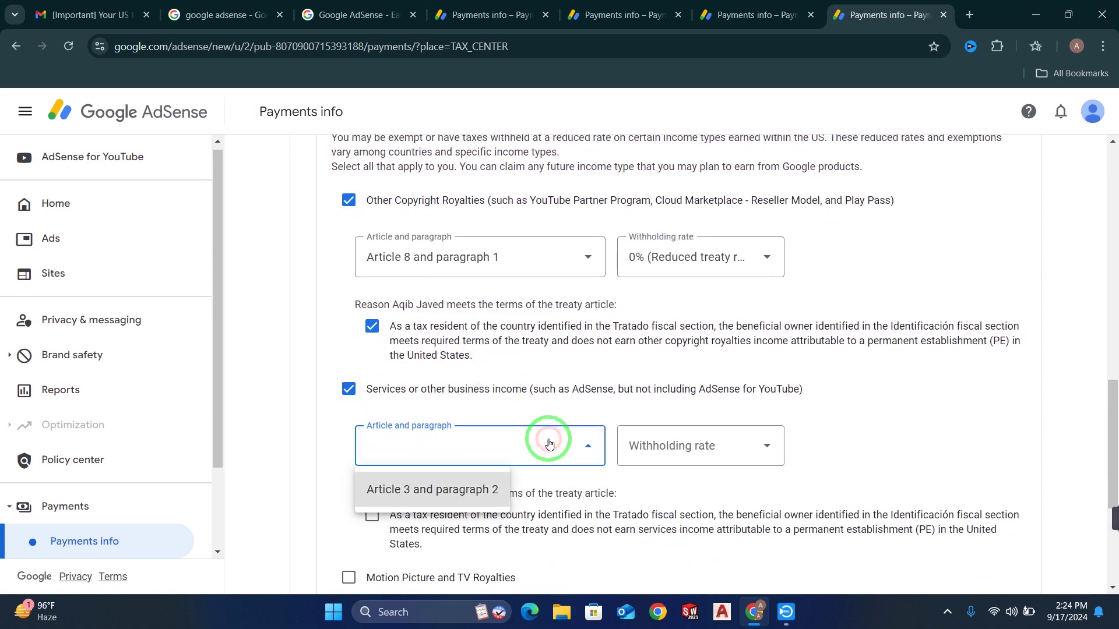
pyautogui.click(447, 494)
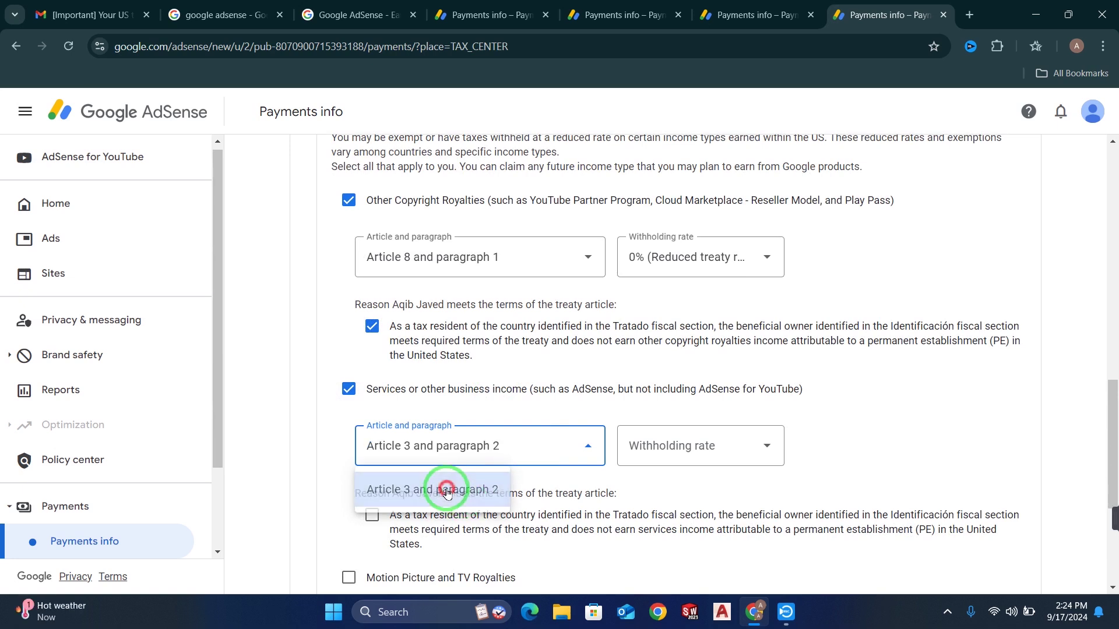
pyautogui.click(738, 446)
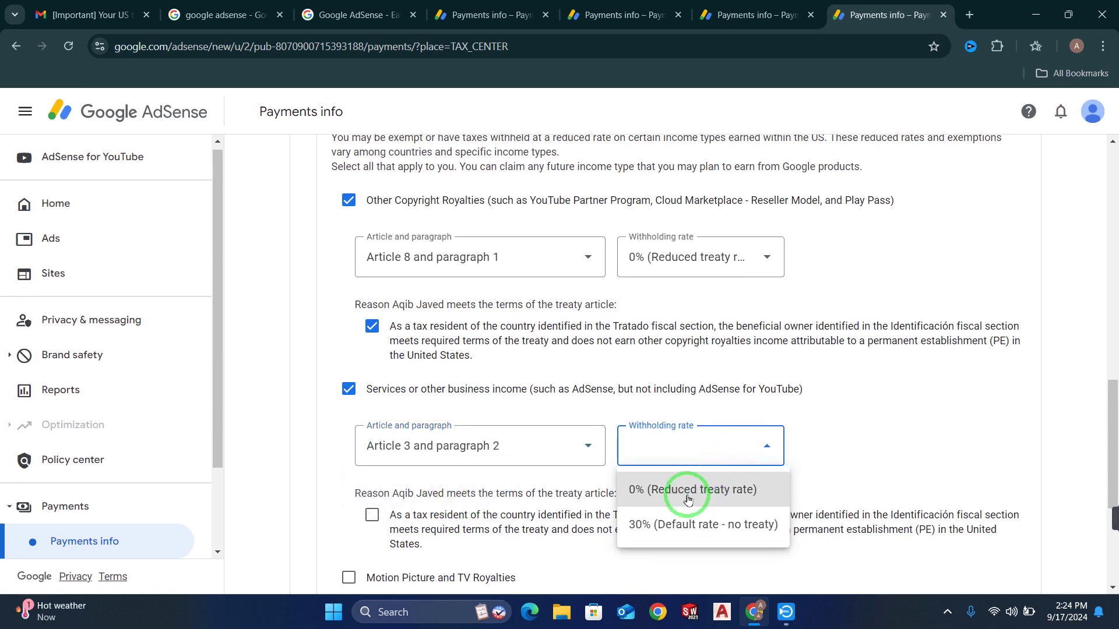
pyautogui.click(688, 500)
pyautogui.scroll(-2, 606, 469)
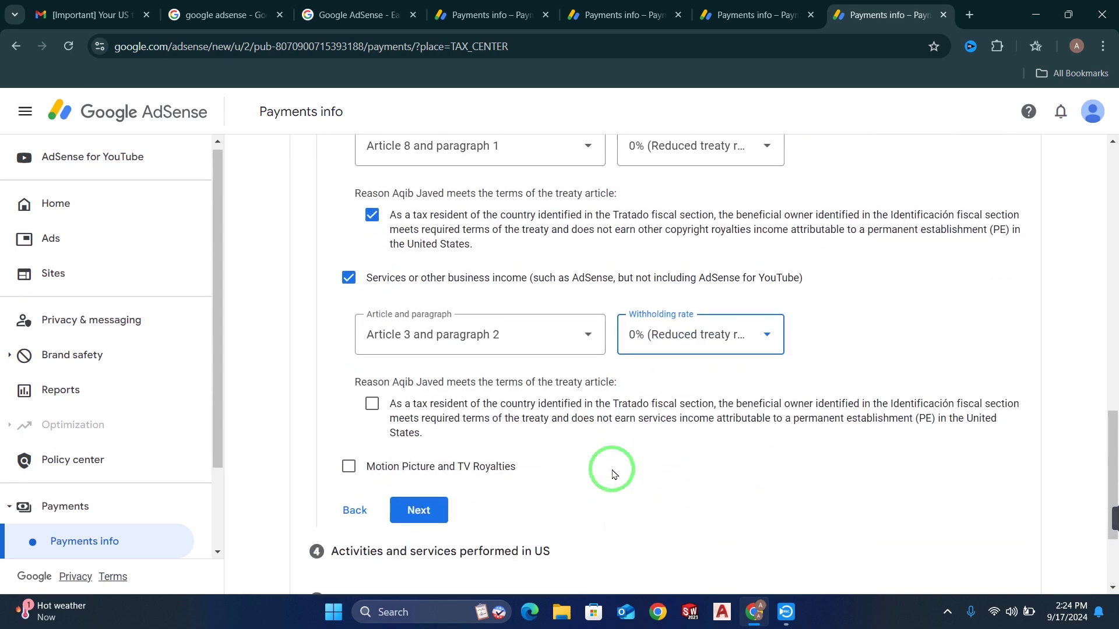
pyautogui.click(372, 404)
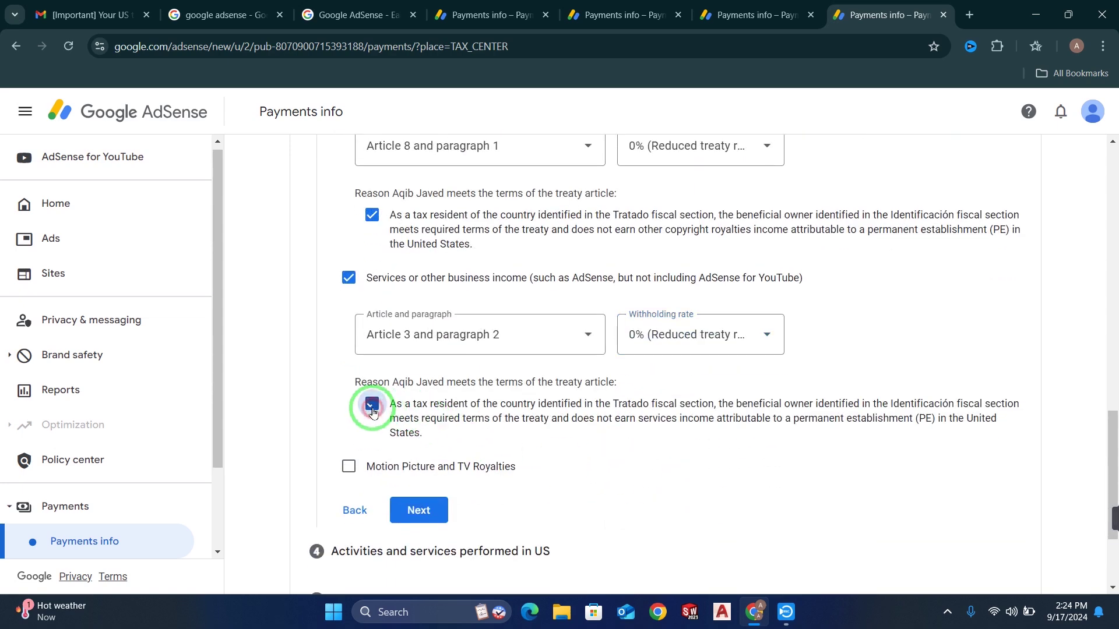
# Step: Set Motion Picture and TV Royalties to no treaty at the 30% default rate
pyautogui.click(348, 467)
pyautogui.scroll(-2, 540, 404)
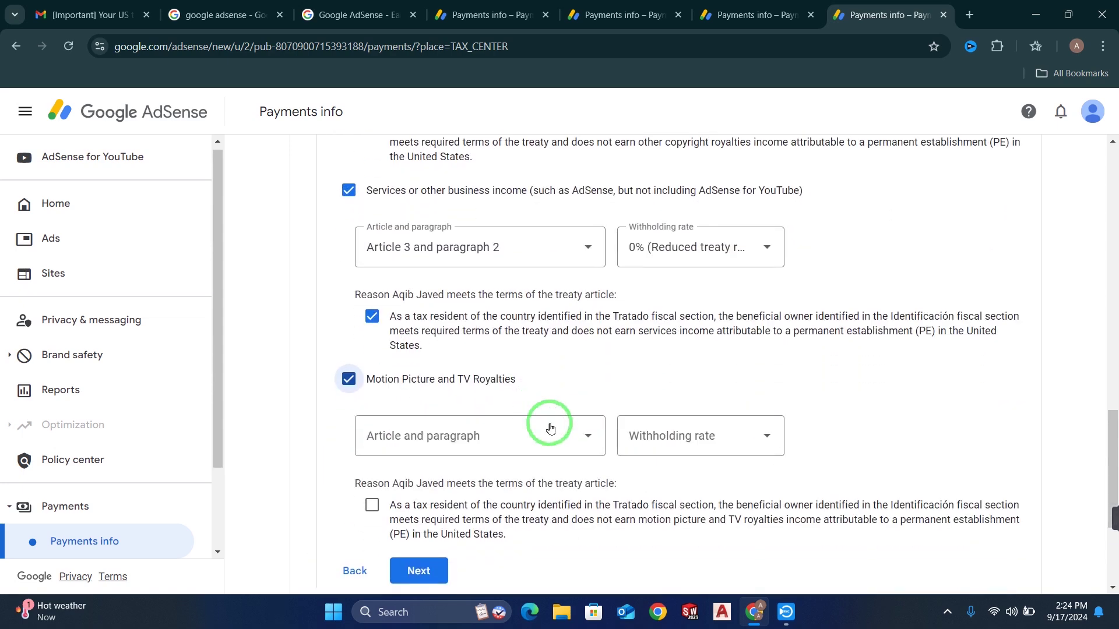
pyautogui.click(558, 441)
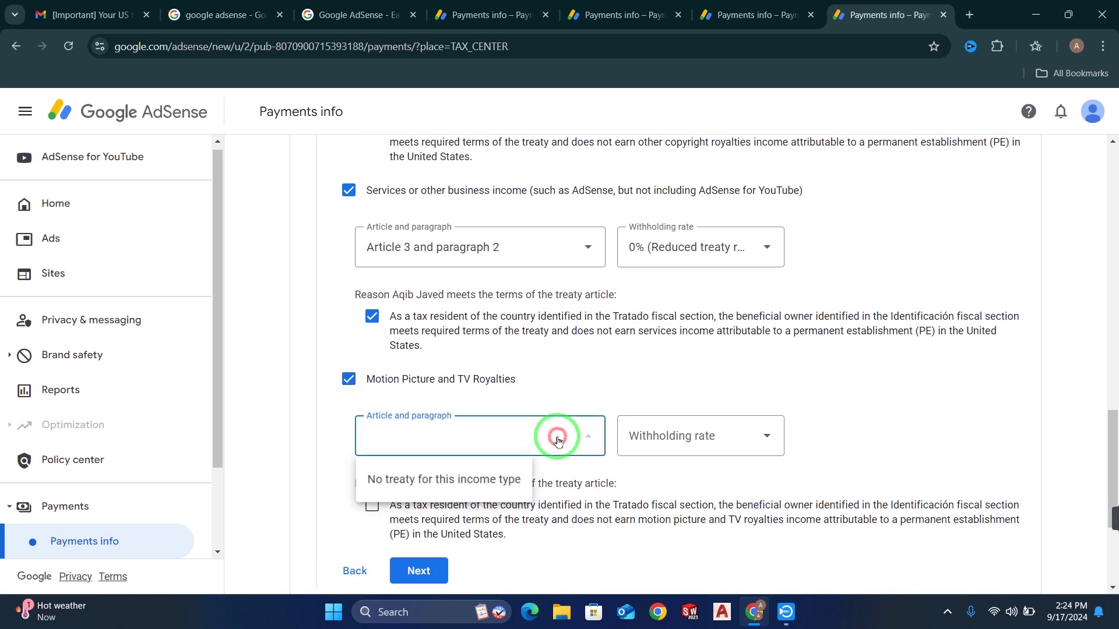
pyautogui.click(455, 485)
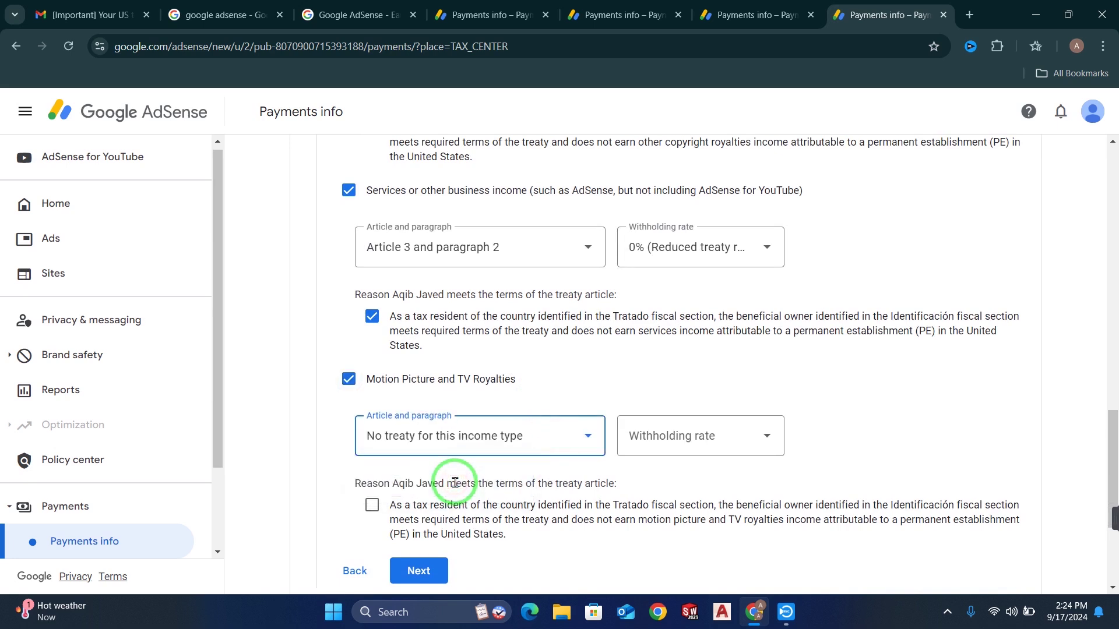
pyautogui.click(731, 451)
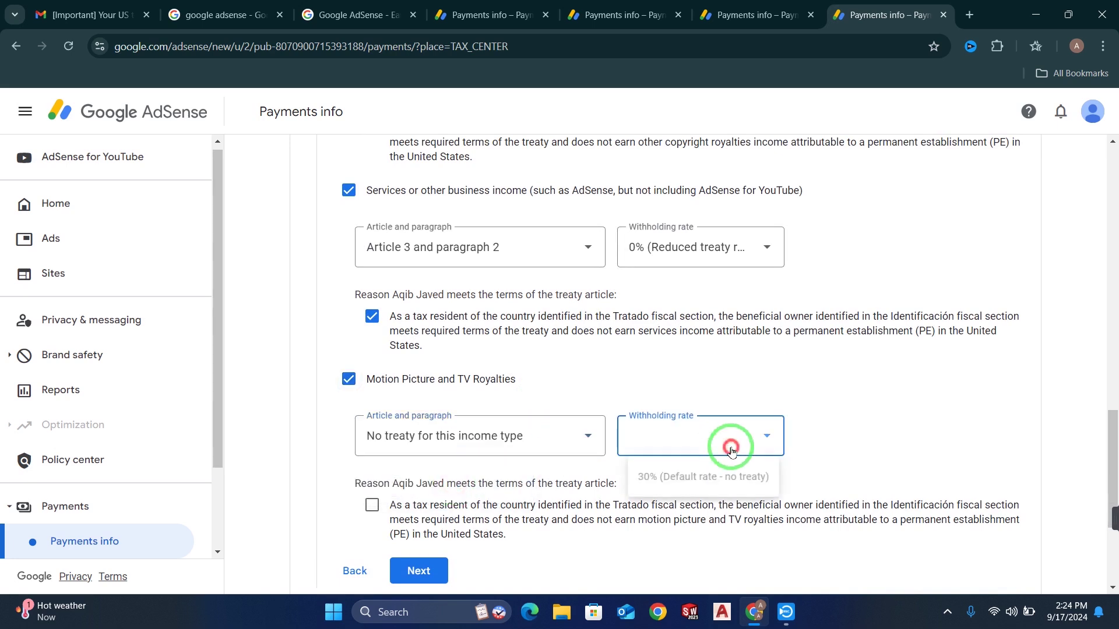
pyautogui.click(692, 479)
pyautogui.scroll(-2, 644, 474)
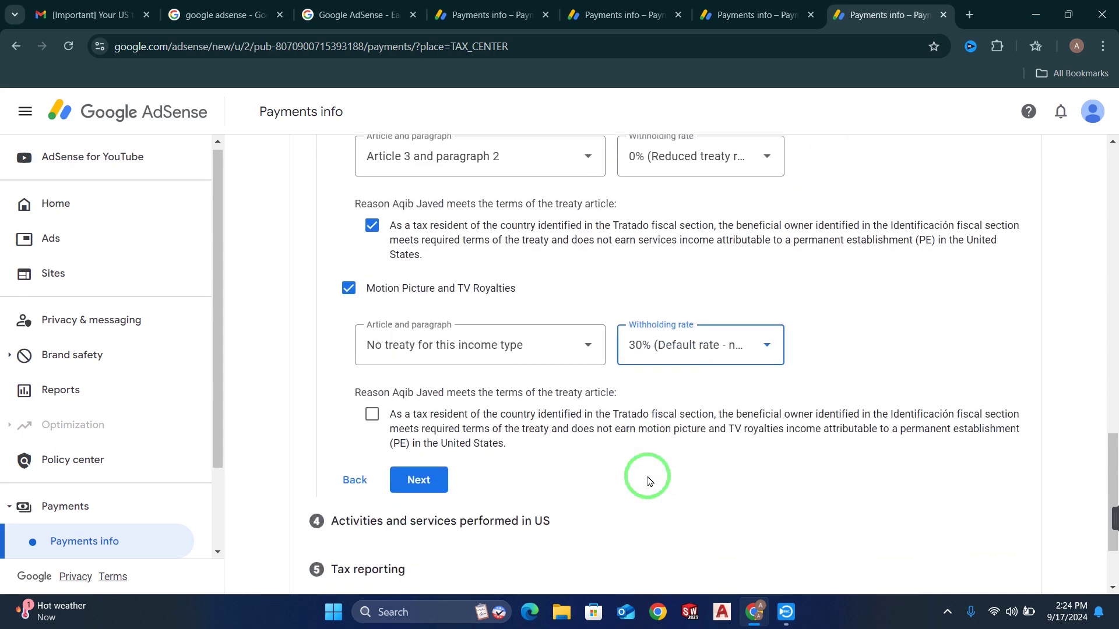
pyautogui.click(372, 414)
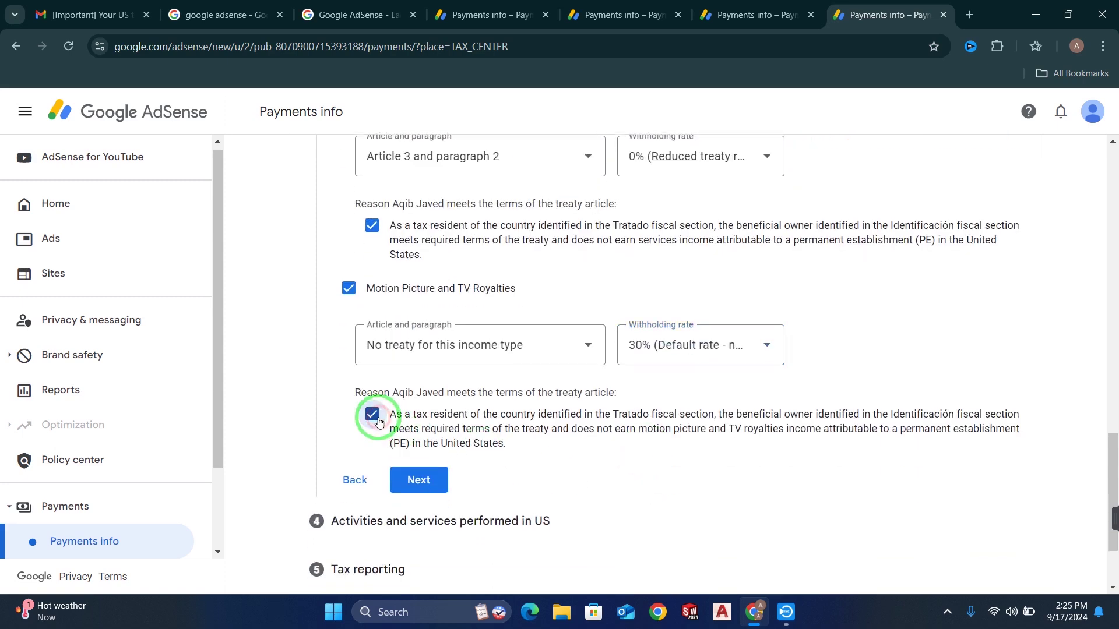
pyautogui.click(421, 484)
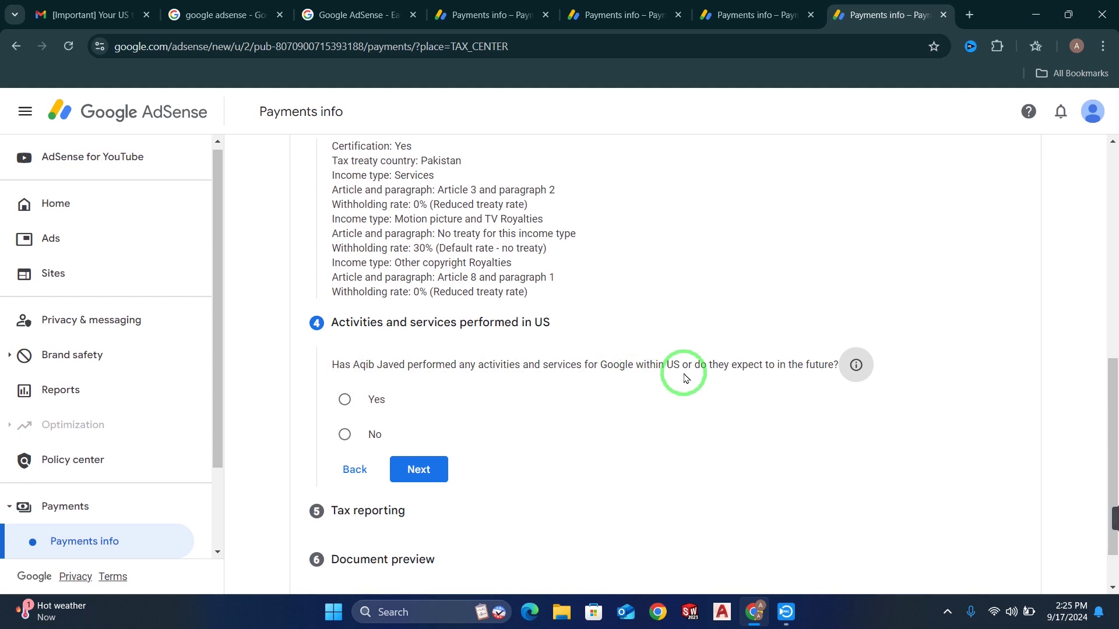
# Step: Answer No to US activities and certify services are performed outside the US
pyautogui.click(352, 436)
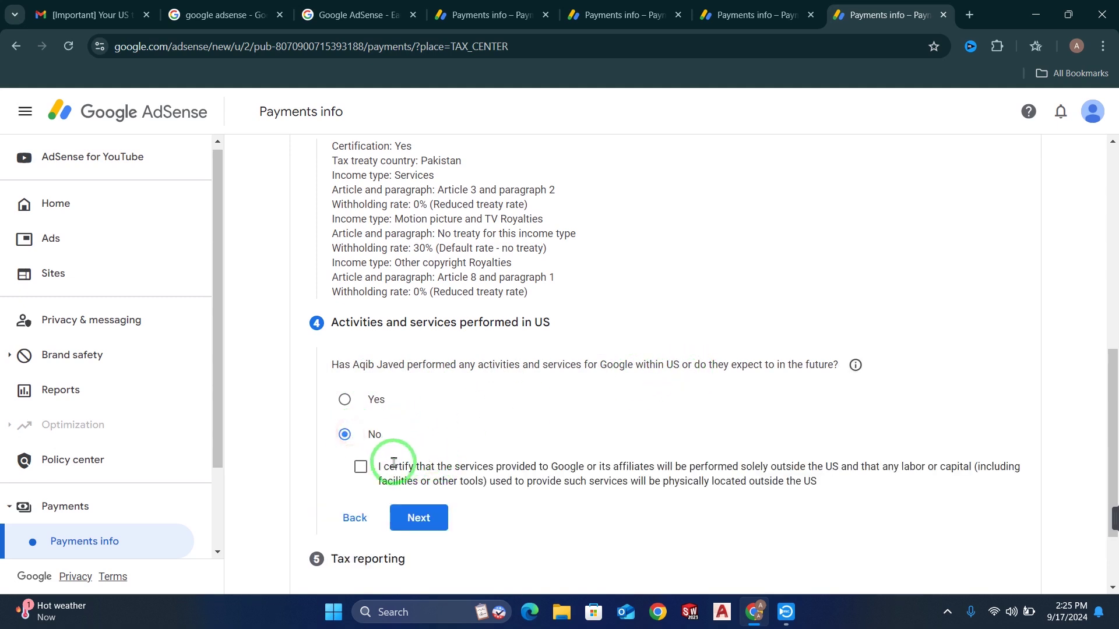
pyautogui.click(360, 467)
pyautogui.click(419, 518)
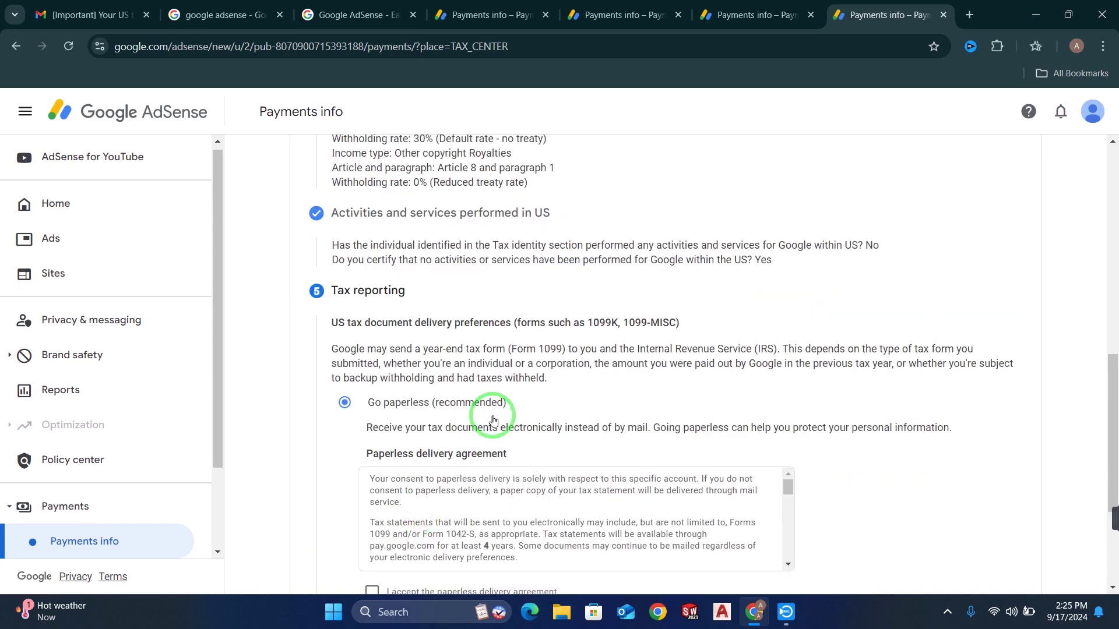
# Step: Keep Go paperless, accept the paperless delivery agreement, and continue to the document preview
pyautogui.scroll(-3, 493, 415)
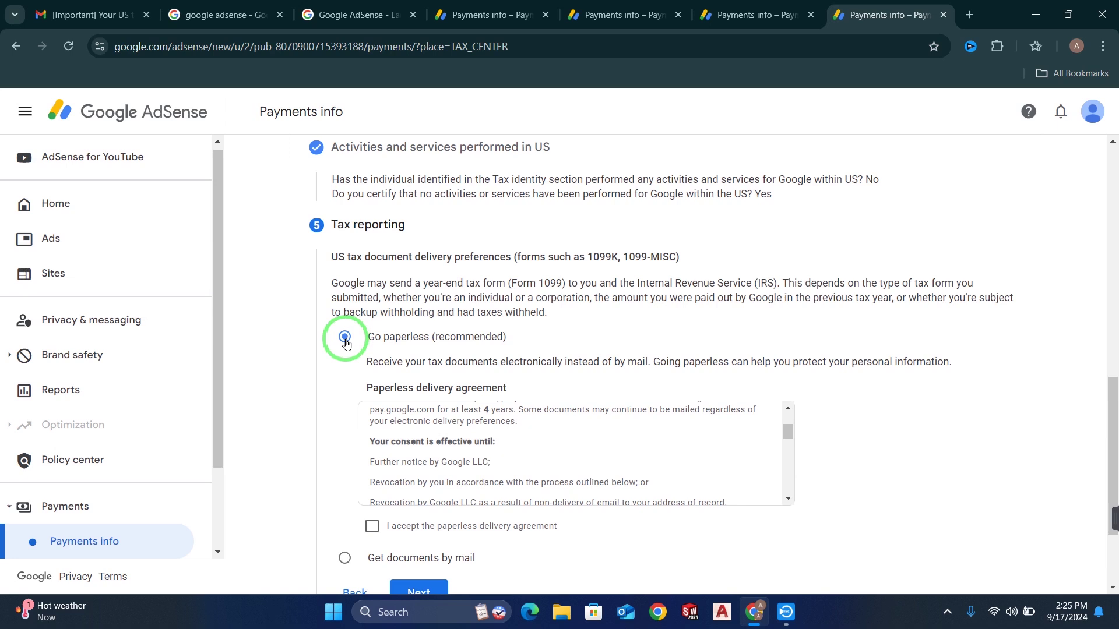
pyautogui.click(373, 527)
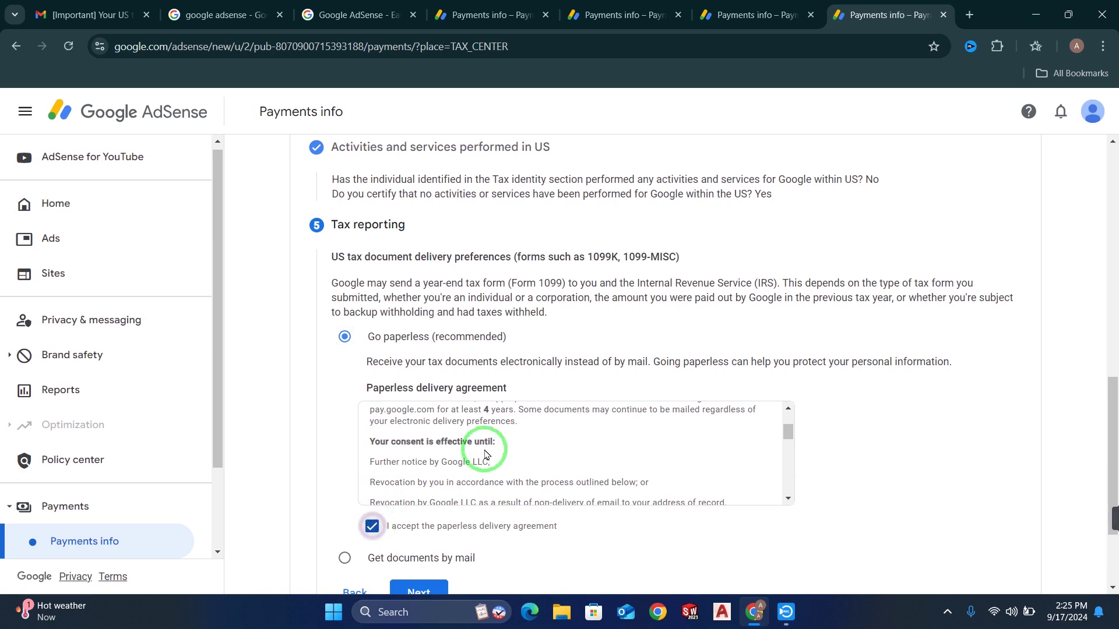
pyautogui.scroll(-2, 450, 466)
pyautogui.scroll(-1, 477, 545)
pyautogui.scroll(-1, 476, 544)
pyautogui.click(440, 532)
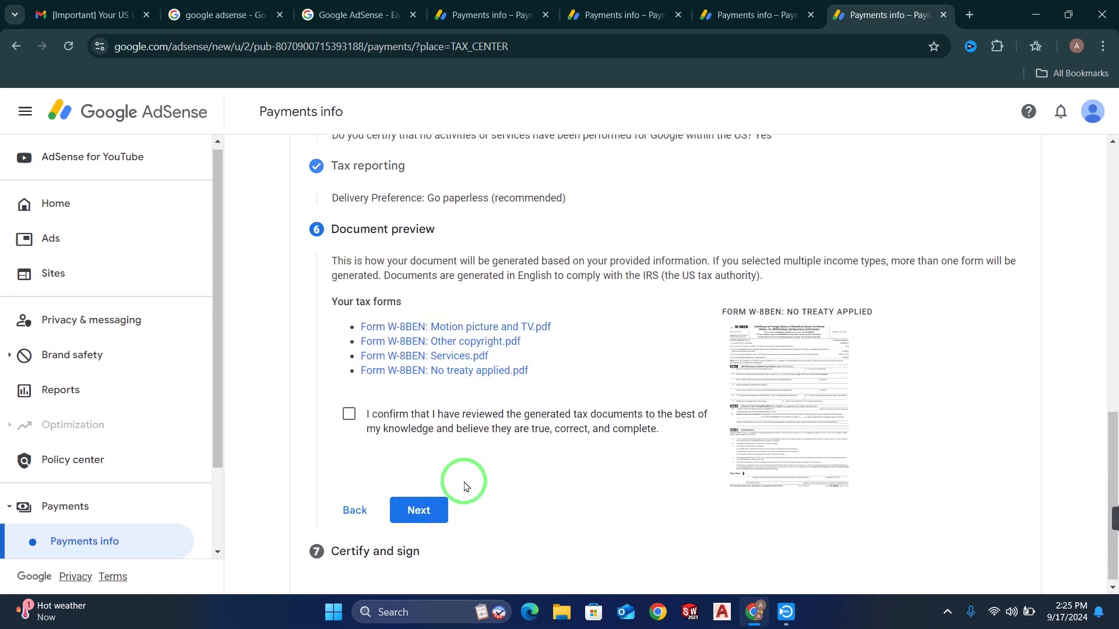
# Step: Confirm the four generated W-8BEN documents were reviewed and continue to certifying and signing
pyautogui.click(350, 415)
pyautogui.click(440, 514)
pyautogui.scroll(-1, 472, 422)
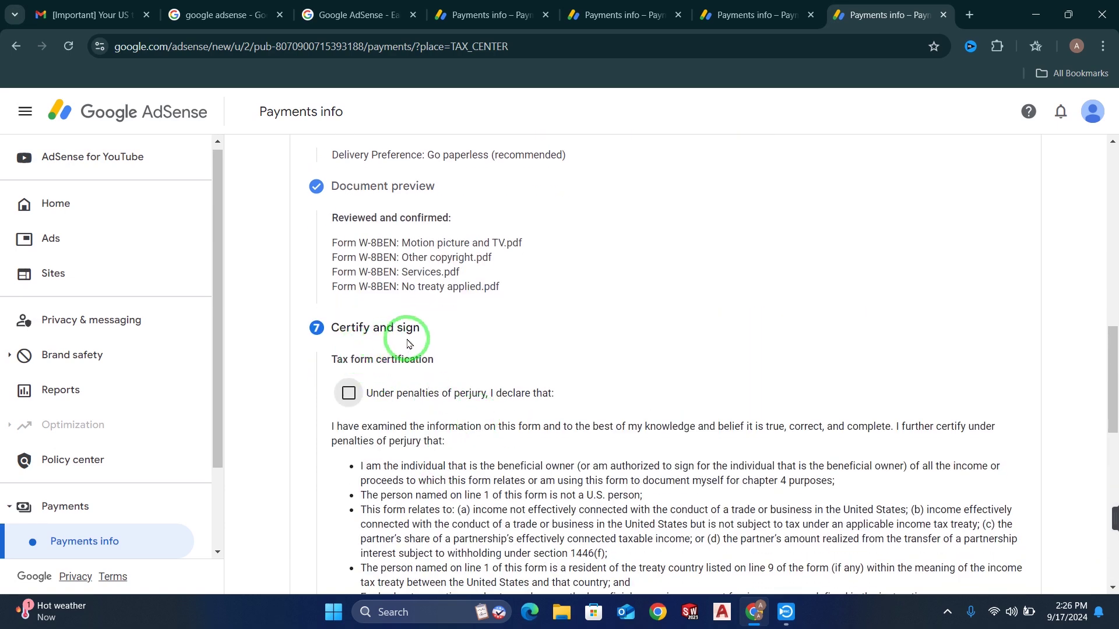
# Step: Certify the W-8BEN under penalties of perjury and add the unchanged status affidavit
pyautogui.click(349, 395)
pyautogui.scroll(-5, 516, 424)
pyautogui.scroll(-2, 516, 424)
pyautogui.click(349, 411)
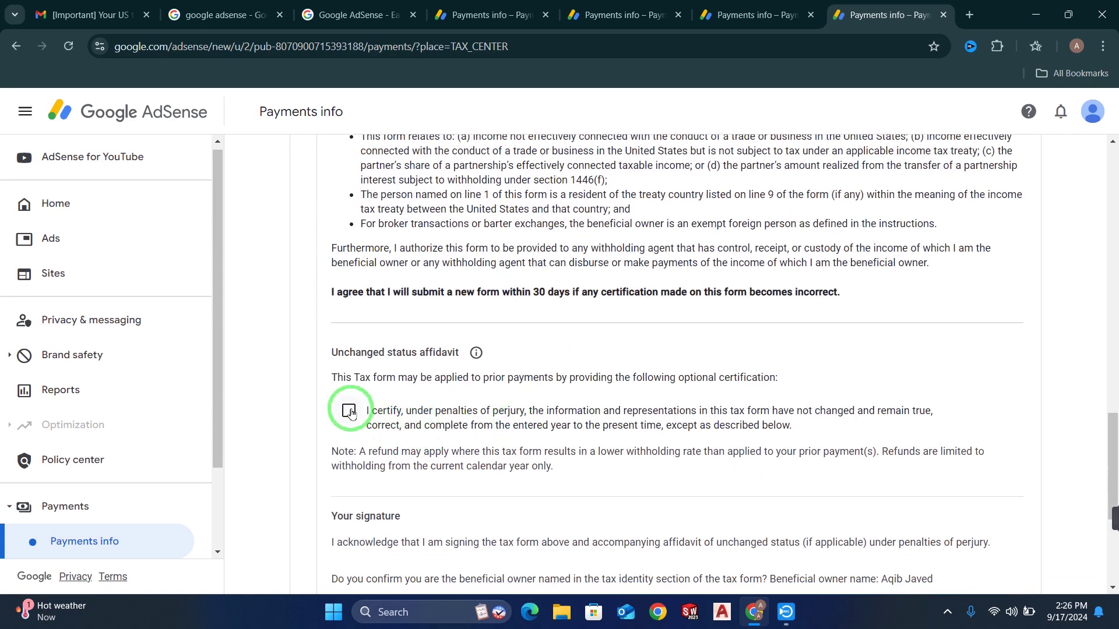
# Step: Change the affidavit year from 2020 to 2024, leaving the change description blank
pyautogui.scroll(-1, 490, 408)
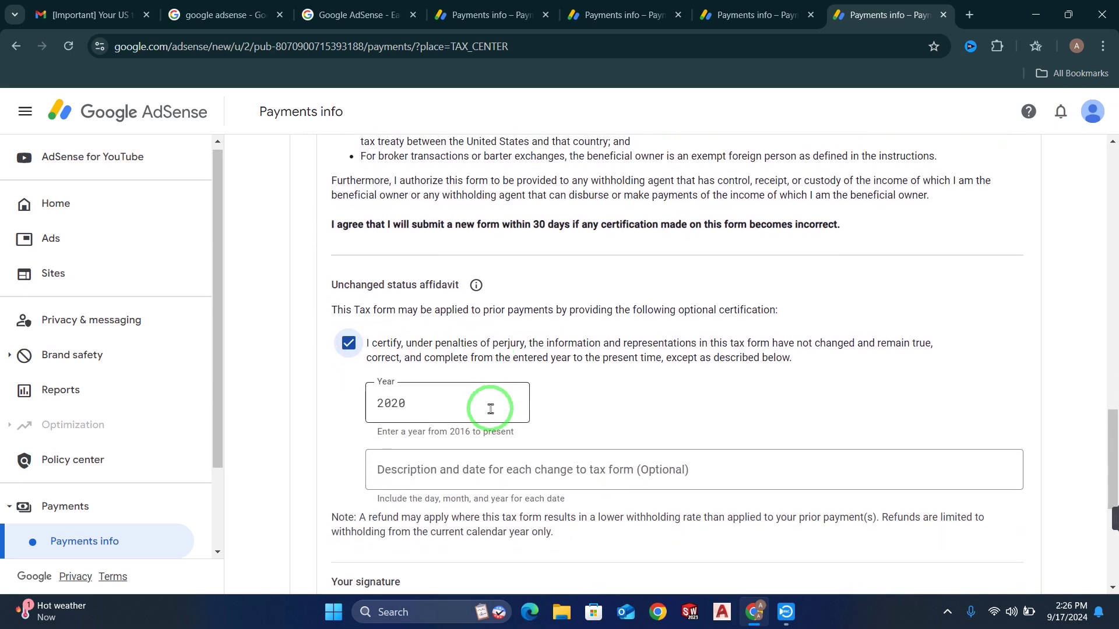
pyautogui.click(460, 403)
pyautogui.press('BackSpace')
pyautogui.press('BackSpace')
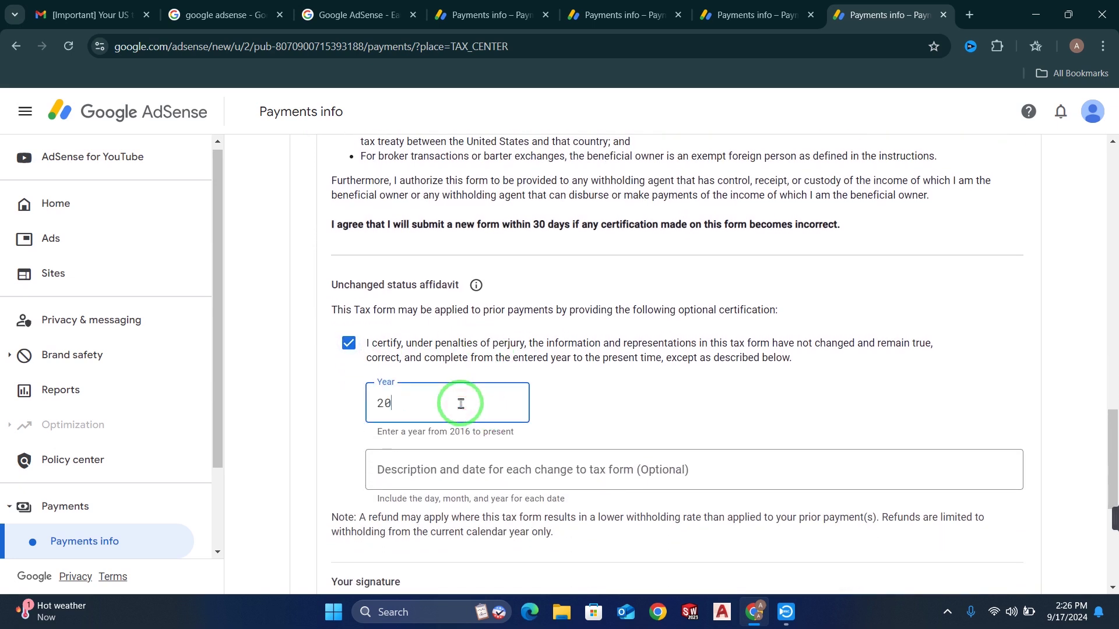
pyautogui.write('24')
pyautogui.press('Tab')
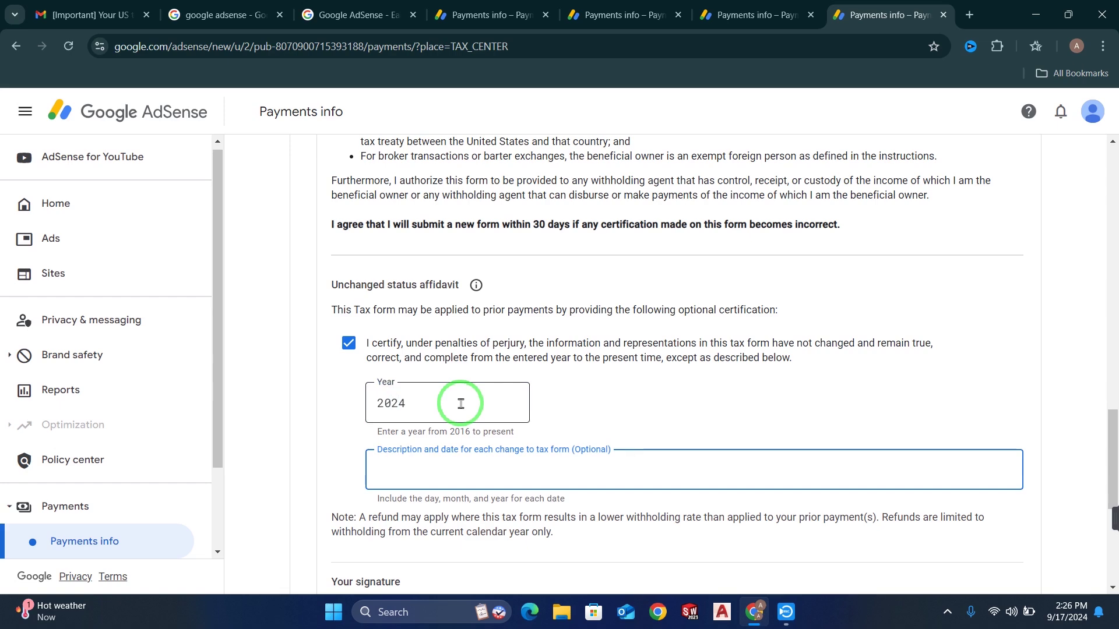
pyautogui.click(636, 408)
# Step: Select 'Yes, I am the beneficial owner' and submit the W-8BEN form
pyautogui.scroll(-2, 611, 432)
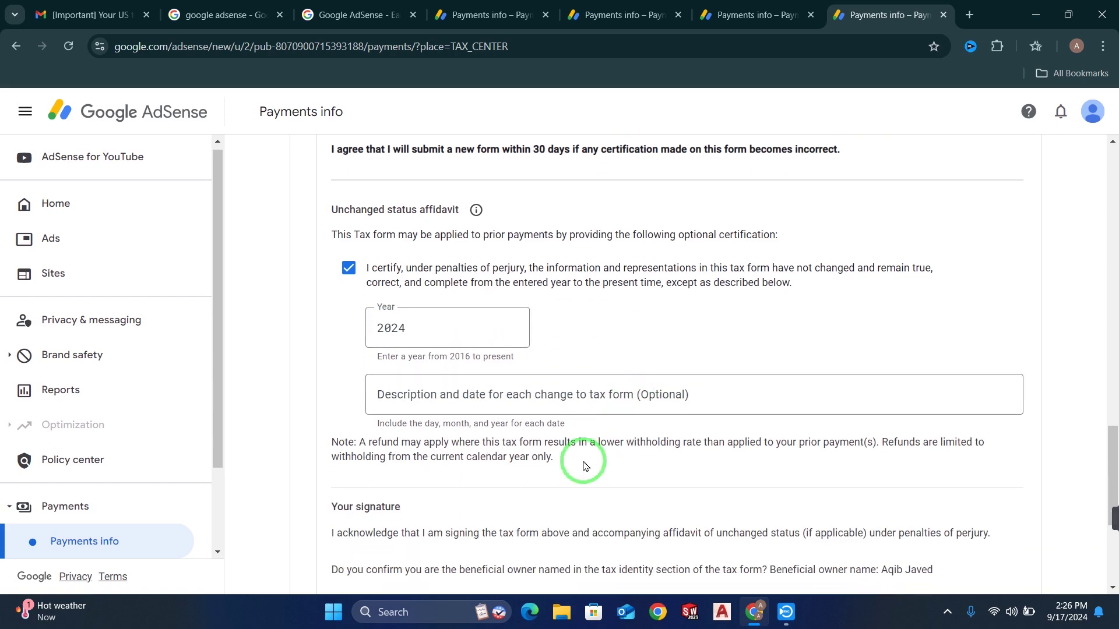
pyautogui.scroll(-1, 524, 448)
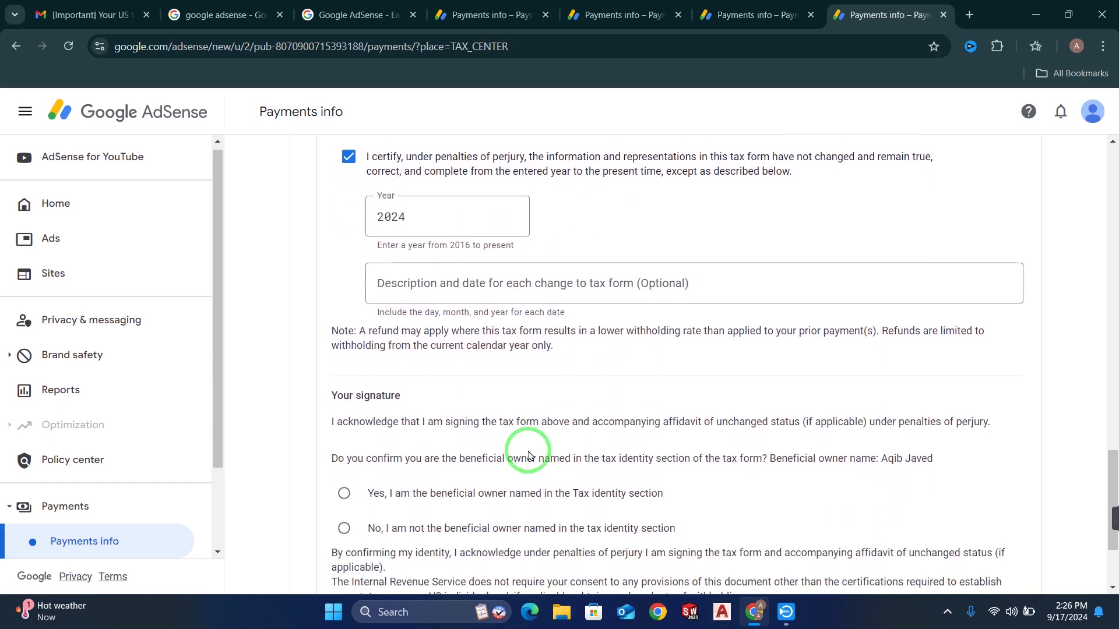
pyautogui.scroll(-2, 469, 410)
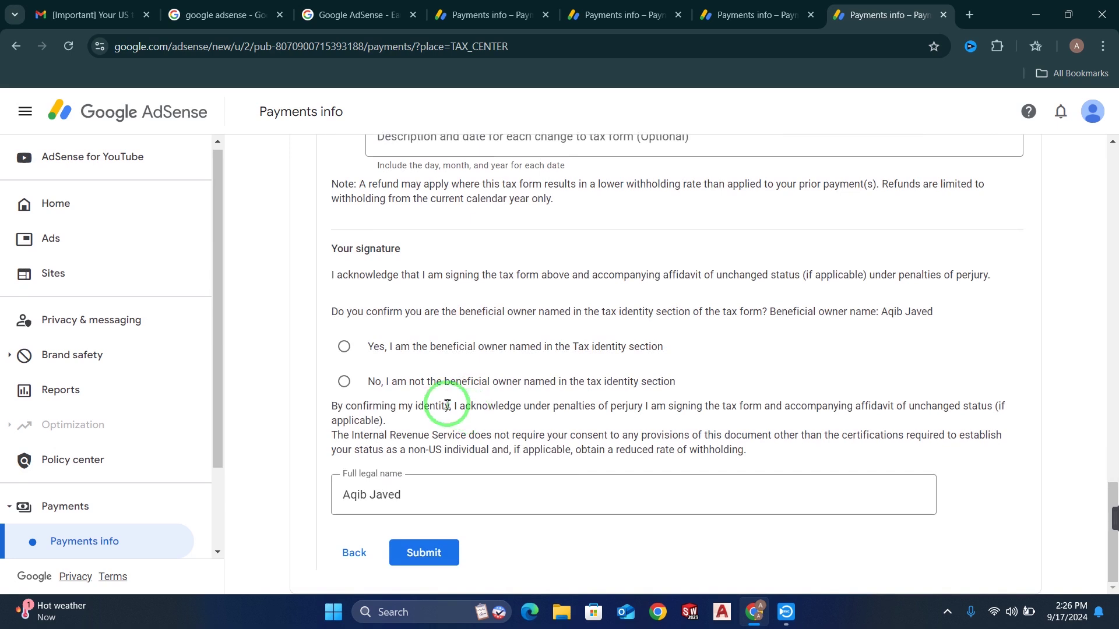
pyautogui.click(345, 348)
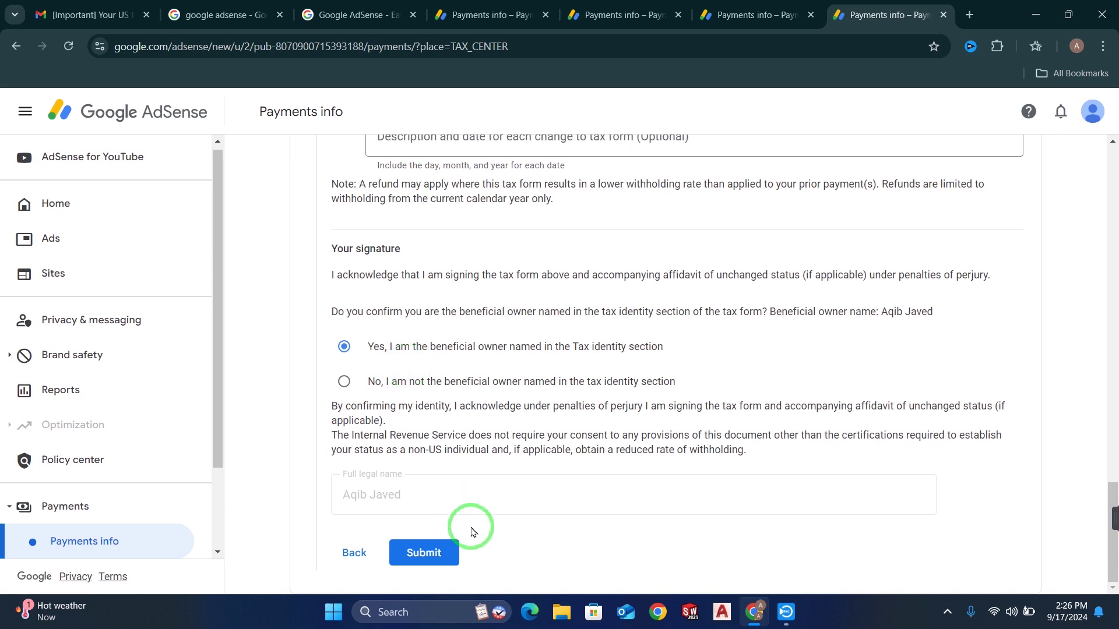
pyautogui.click(434, 561)
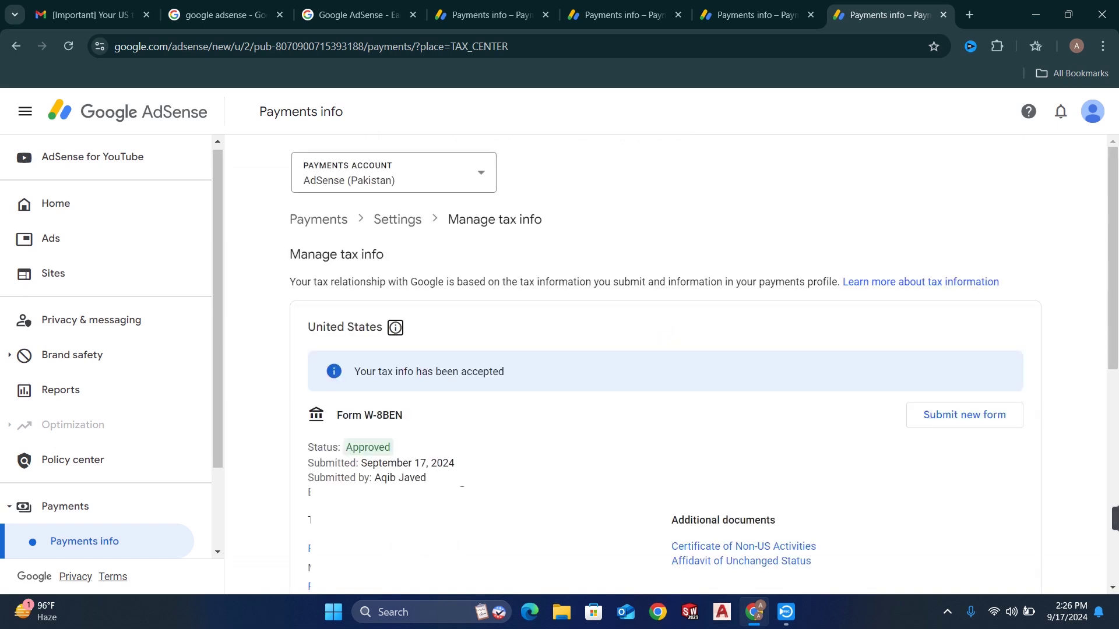
# Step: Check that the new Form W-8BEN is listed as Approved, expiring December 31, 2027
pyautogui.click(367, 453)
pyautogui.scroll(-1, 370, 448)
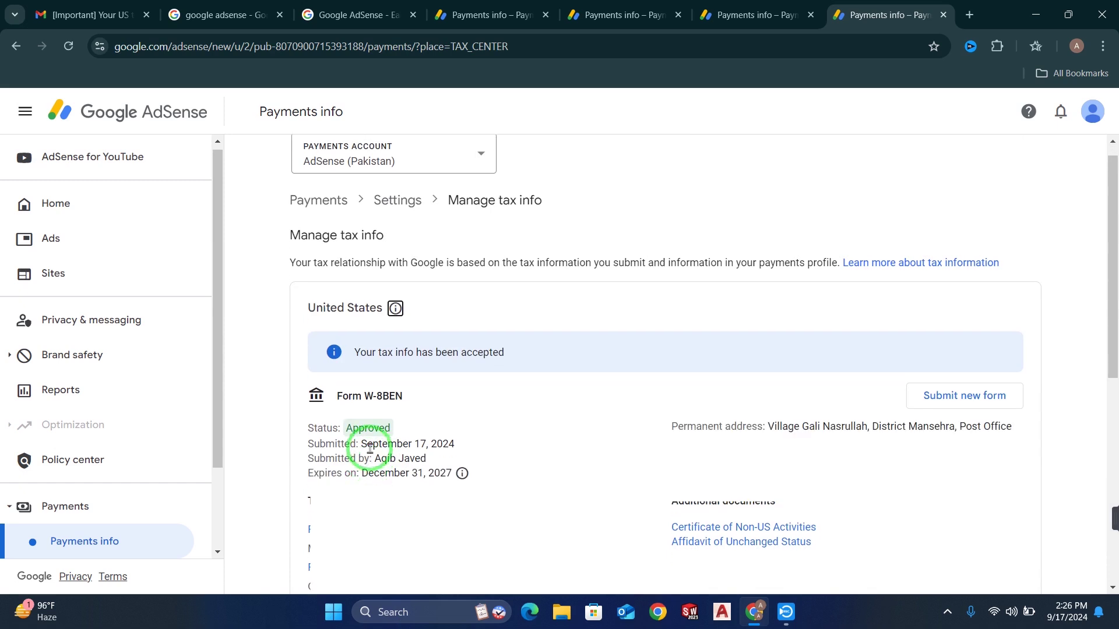